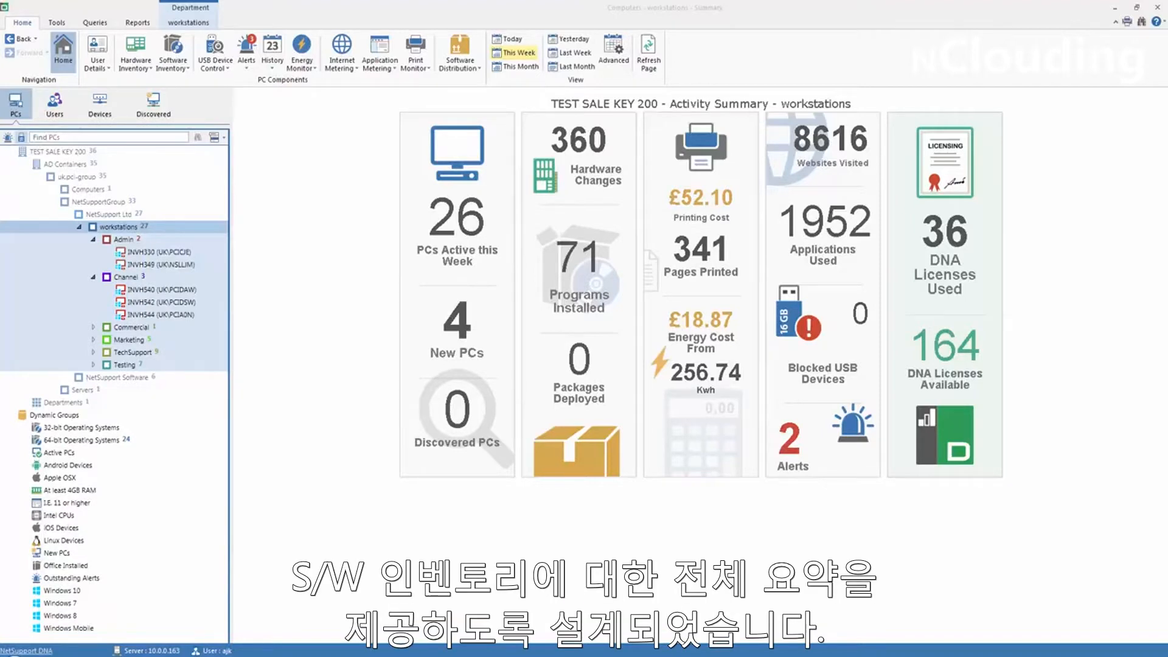
# Open the workstations' software inventory, show the Applications summary and sort it by installed count with the highest first.
pyautogui.click(174, 53)
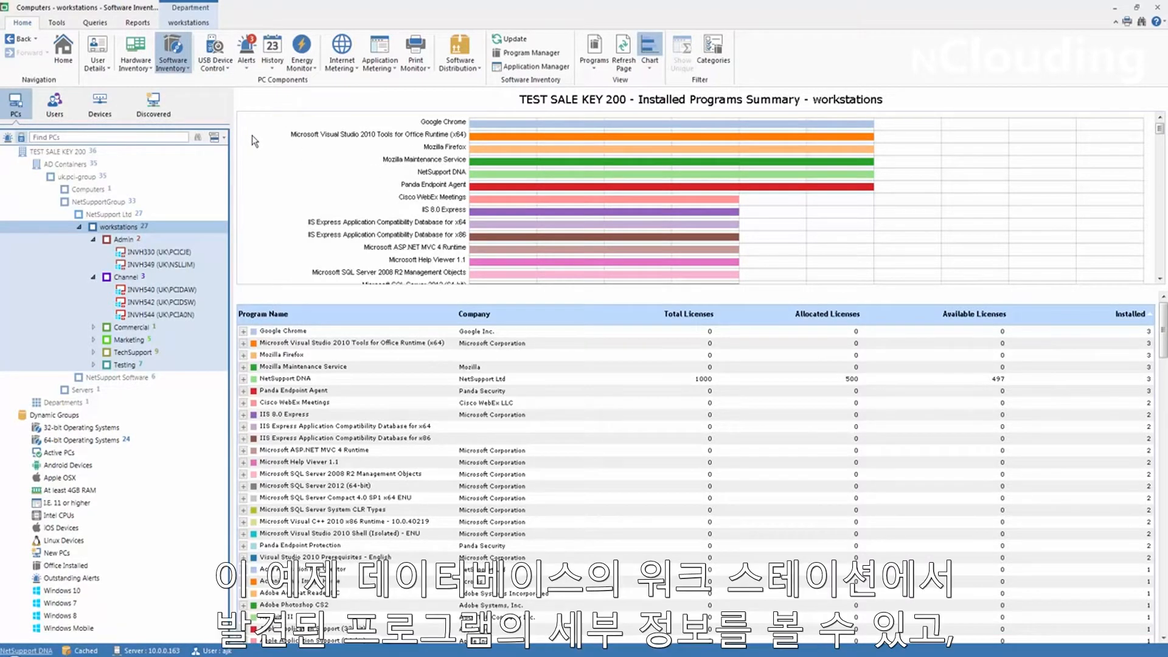
pyautogui.click(287, 333)
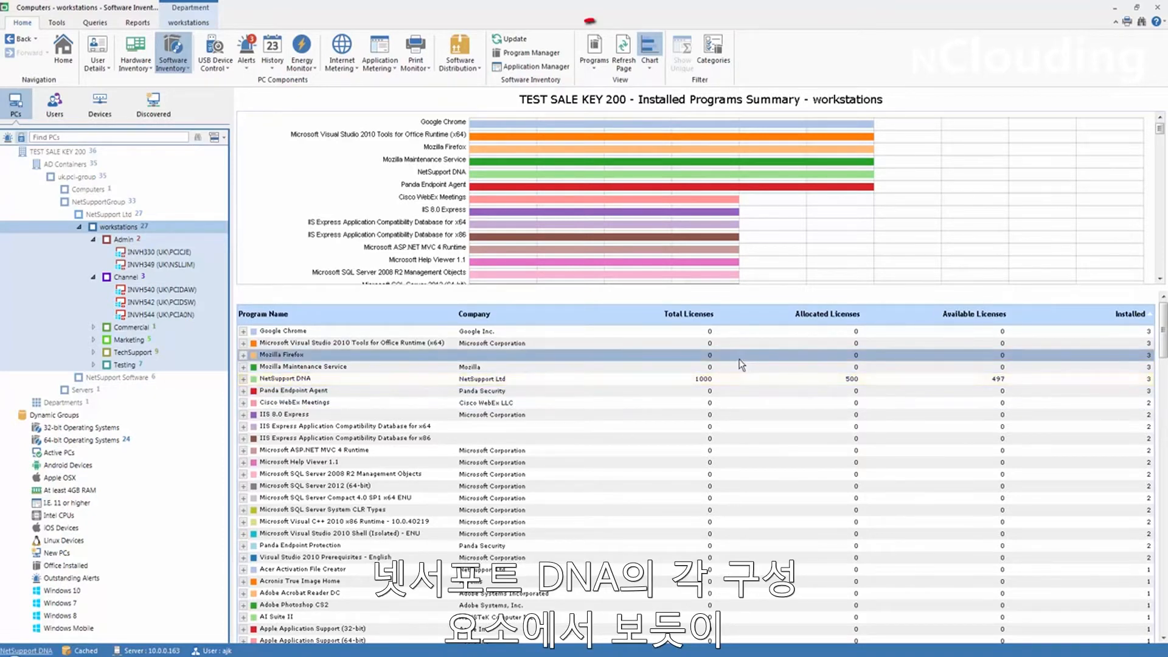
pyautogui.click(598, 63)
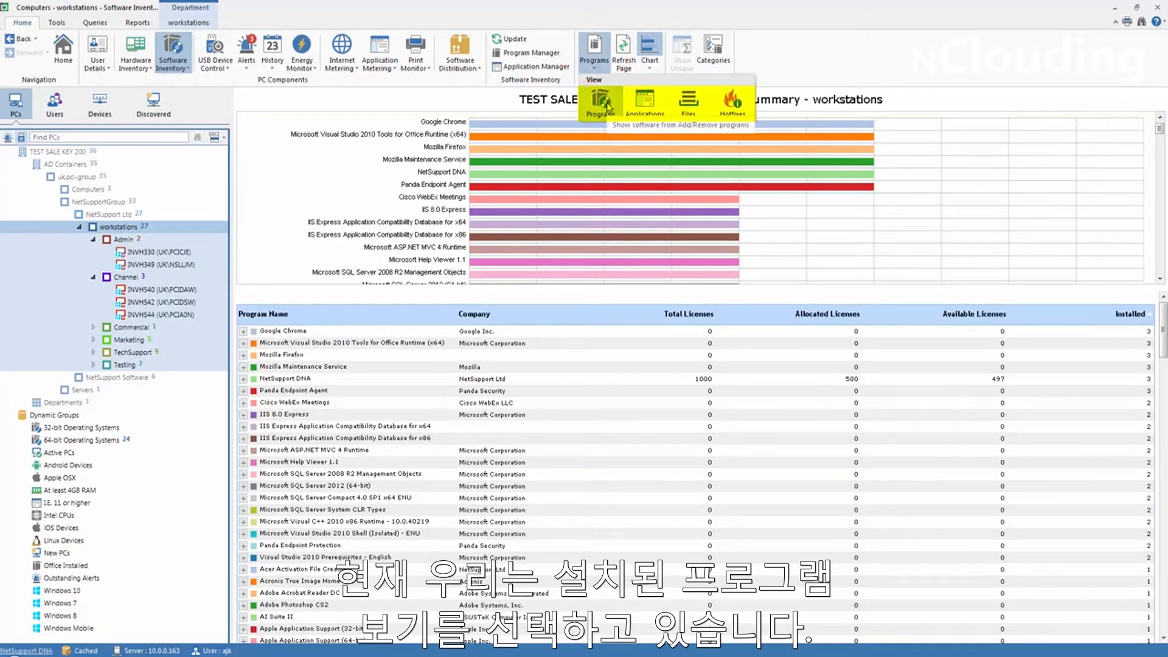
pyautogui.click(639, 104)
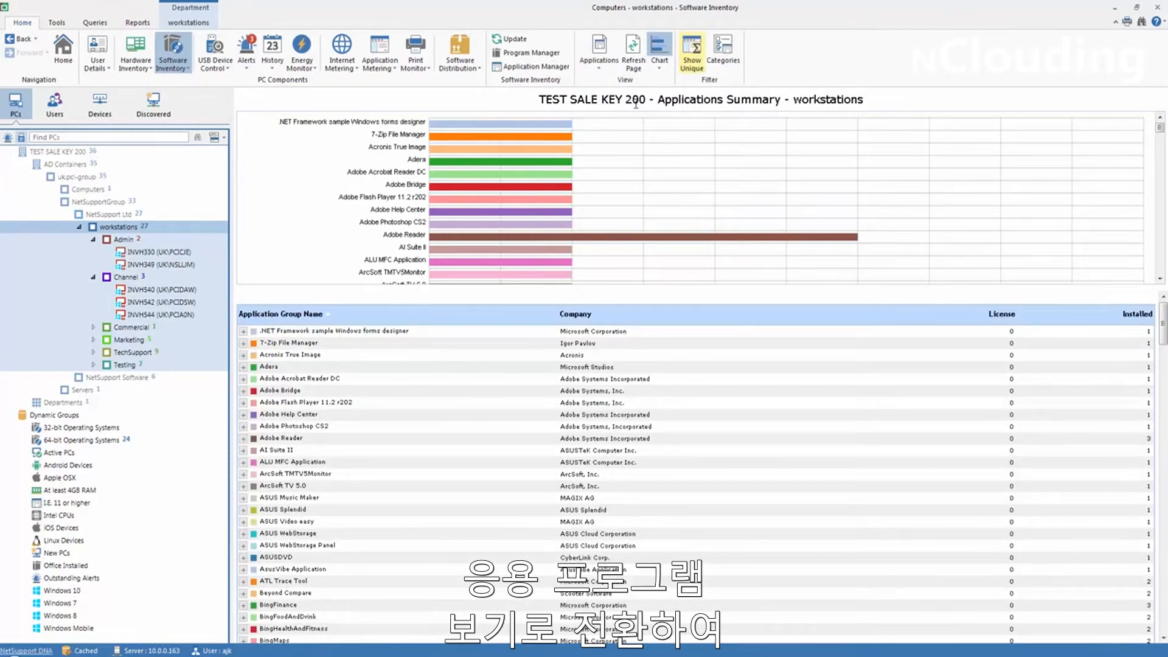
pyautogui.click(1132, 318)
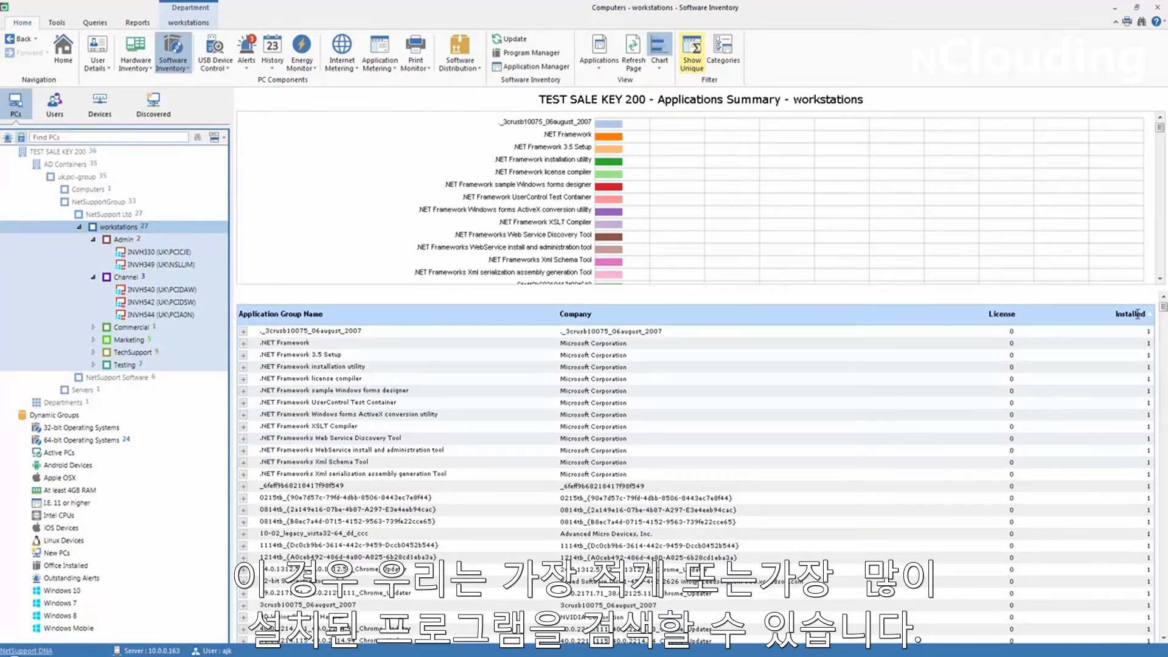
pyautogui.click(1138, 314)
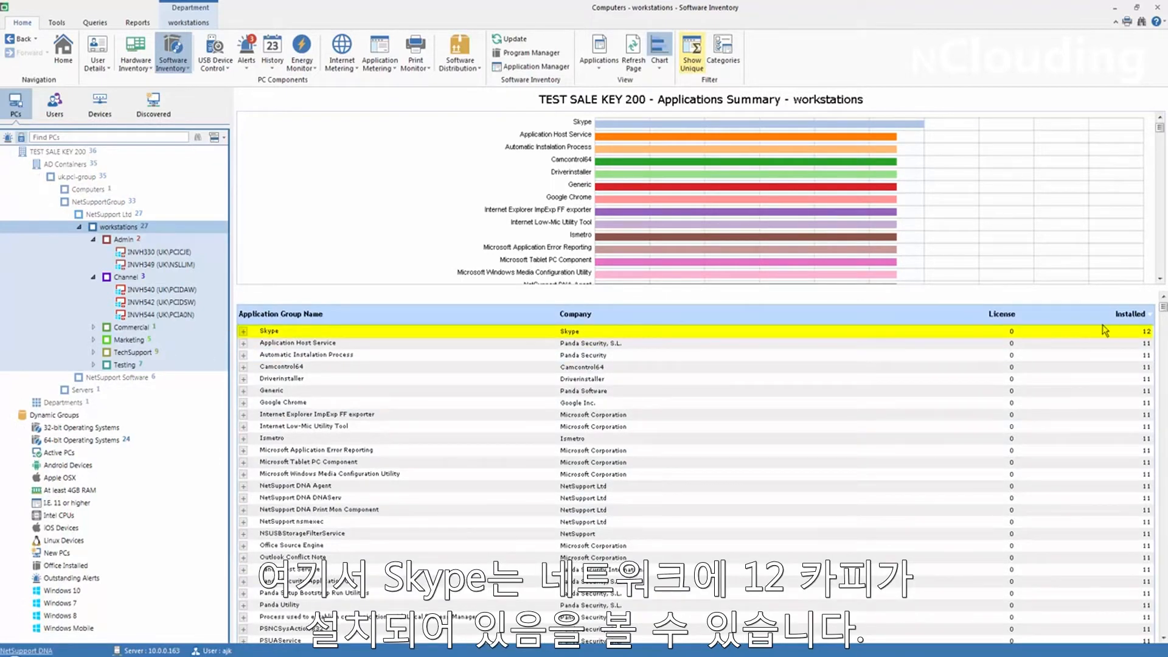
# View the summary of discovered files for the workstations and return to the installed Programs summary.
pyautogui.click(599, 66)
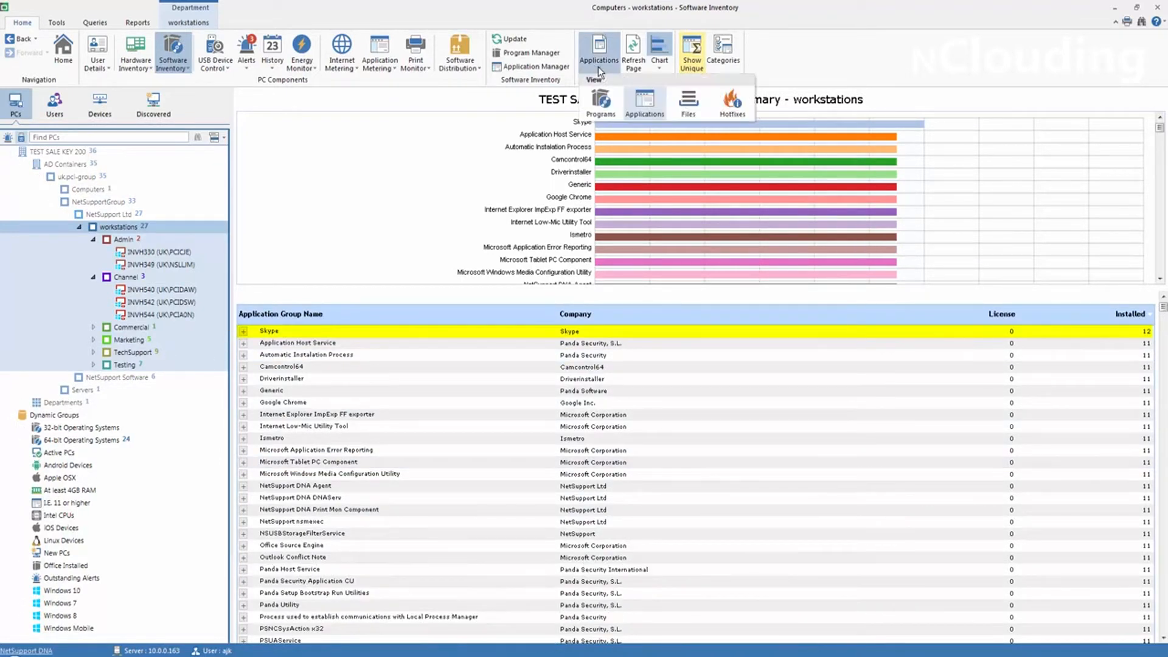
pyautogui.click(689, 108)
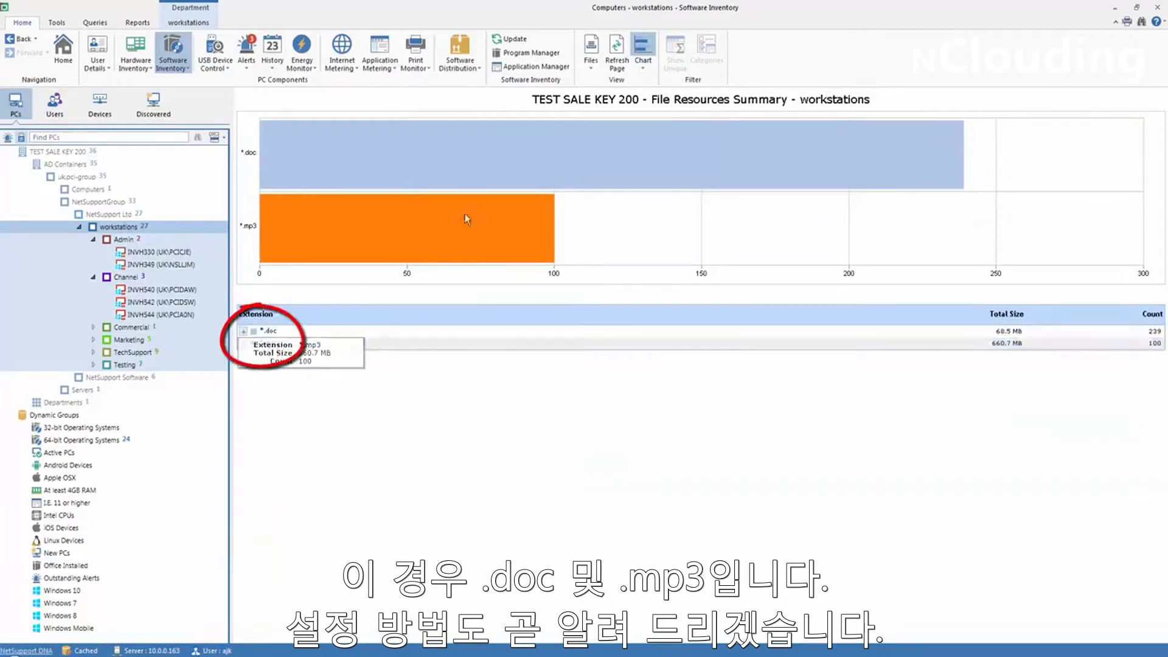
pyautogui.click(591, 61)
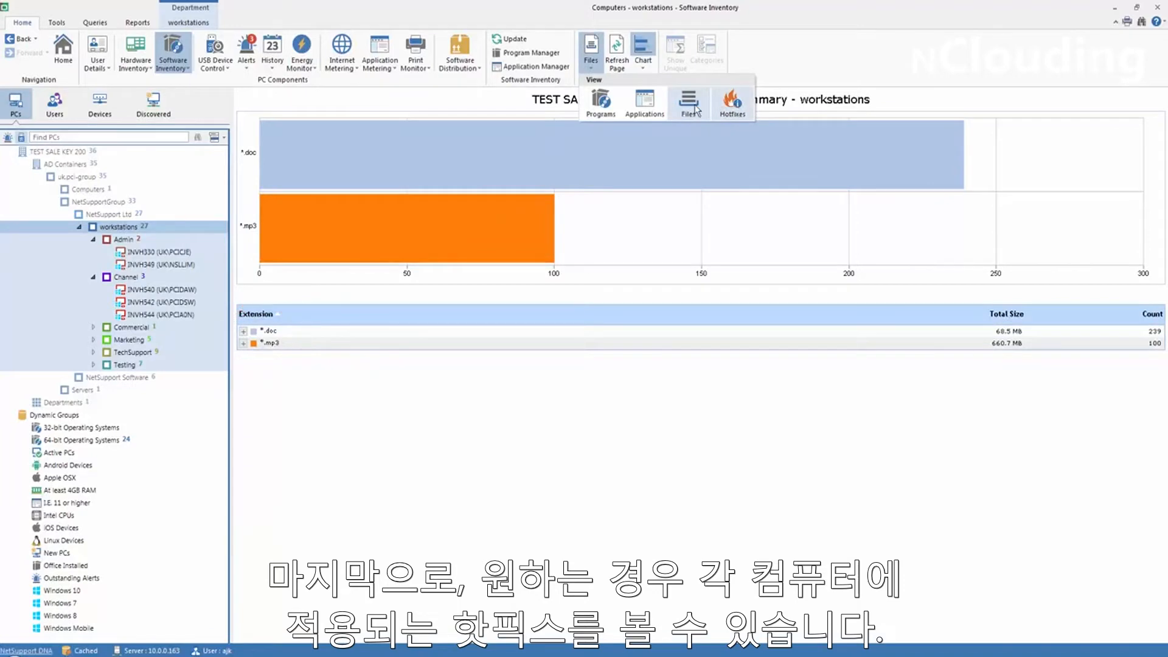
pyautogui.click(601, 102)
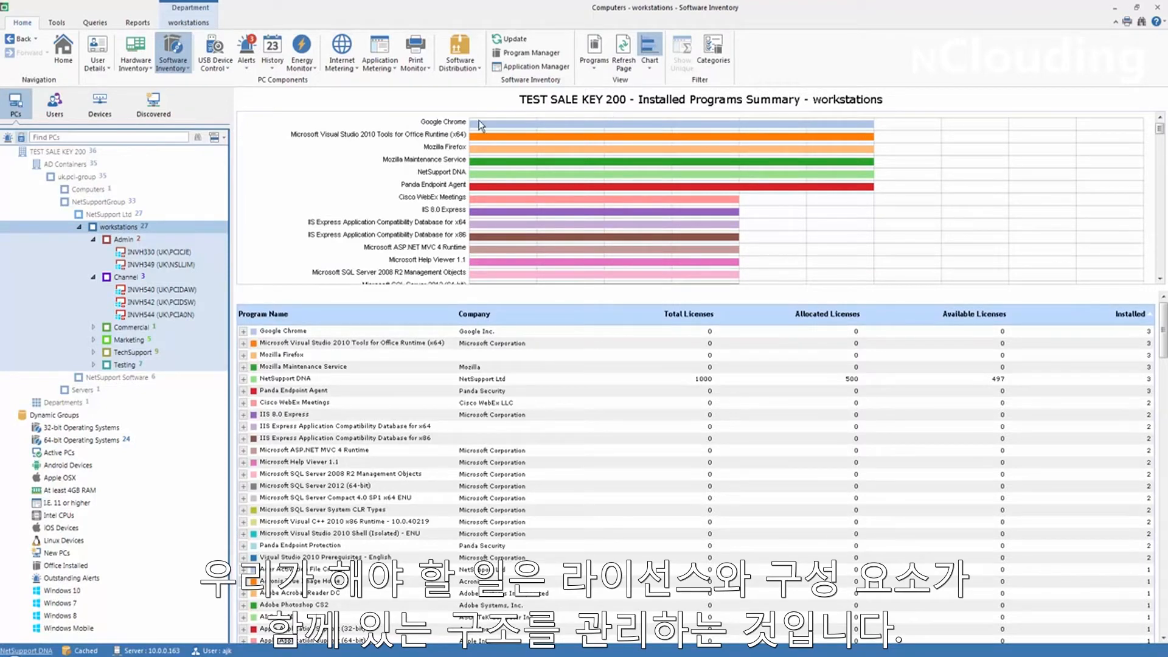
# Open the Program Manager and search its program list for "Netsupport".
pyautogui.click(184, 70)
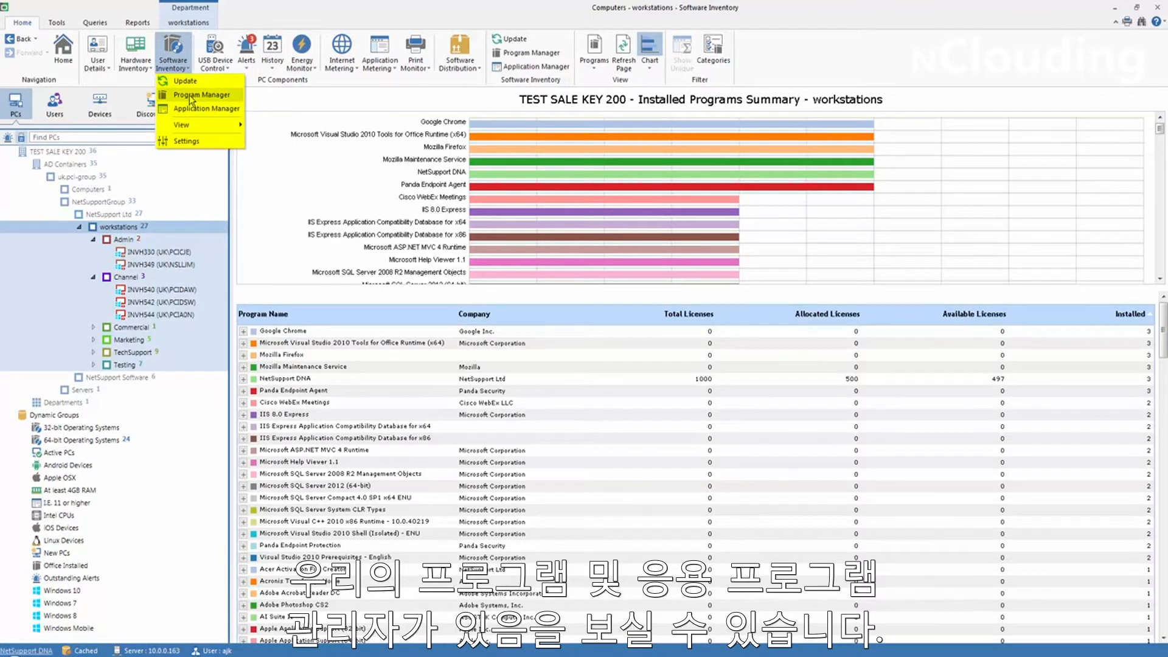
pyautogui.click(193, 97)
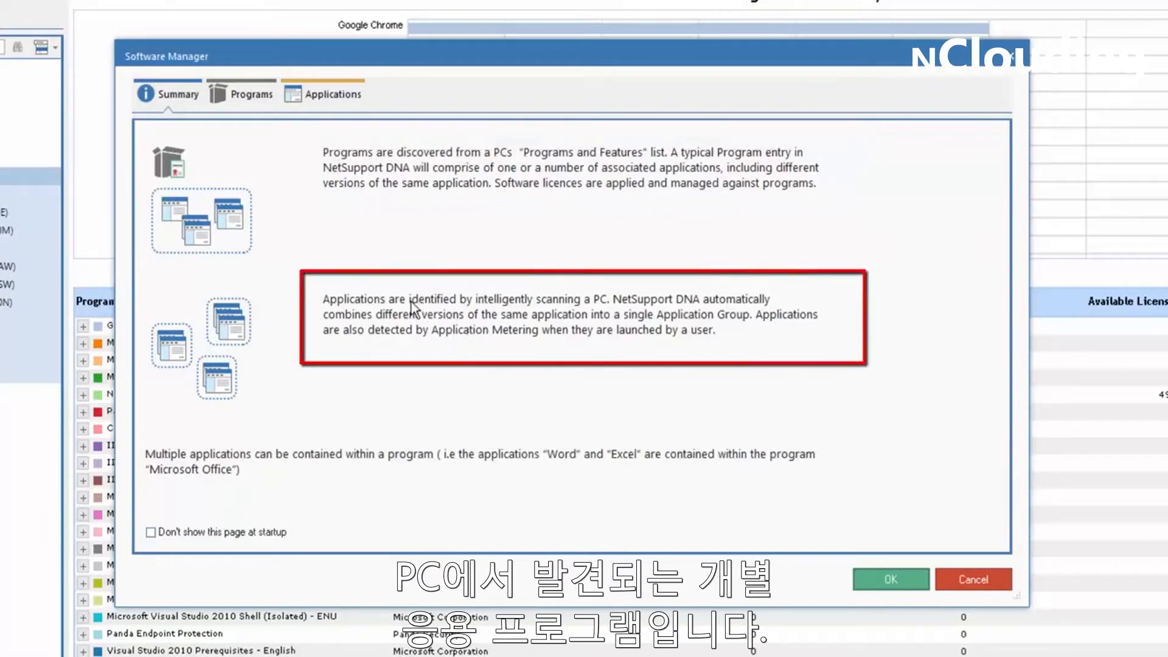
pyautogui.click(242, 96)
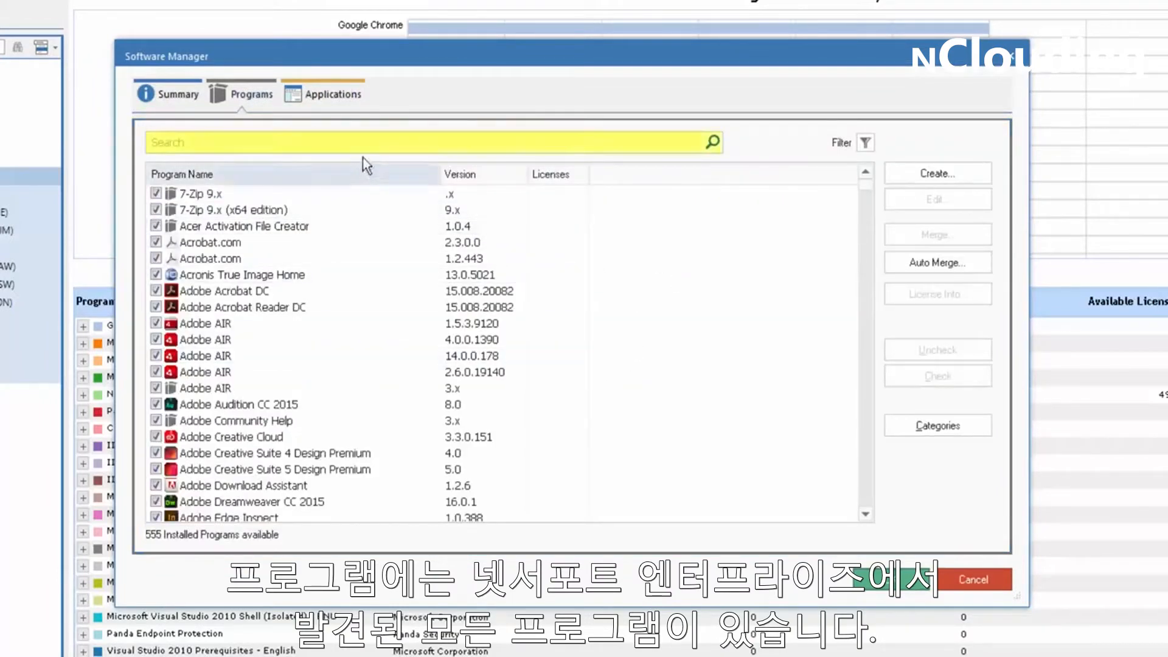
pyautogui.write('Net')
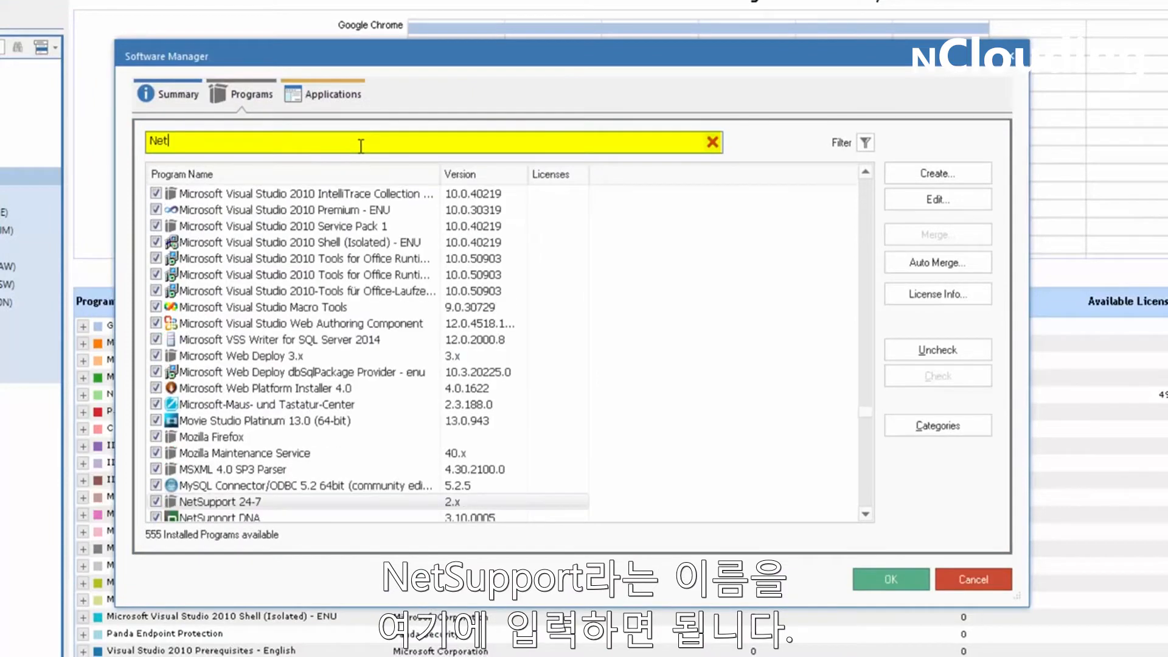
pyautogui.write('support')
pyautogui.scroll(-4, 865, 510)
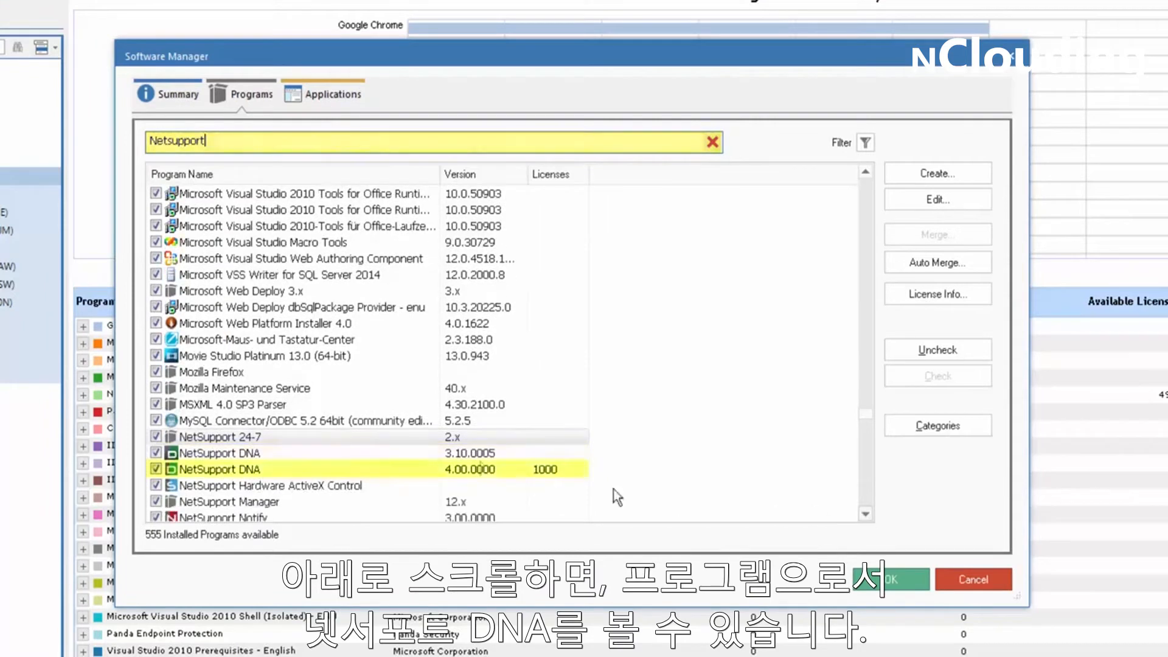
# Open the license information of NetSupport DNA version 4.00.0000 and widen the Supplier column of the license distribution list.
pyautogui.click(480, 469)
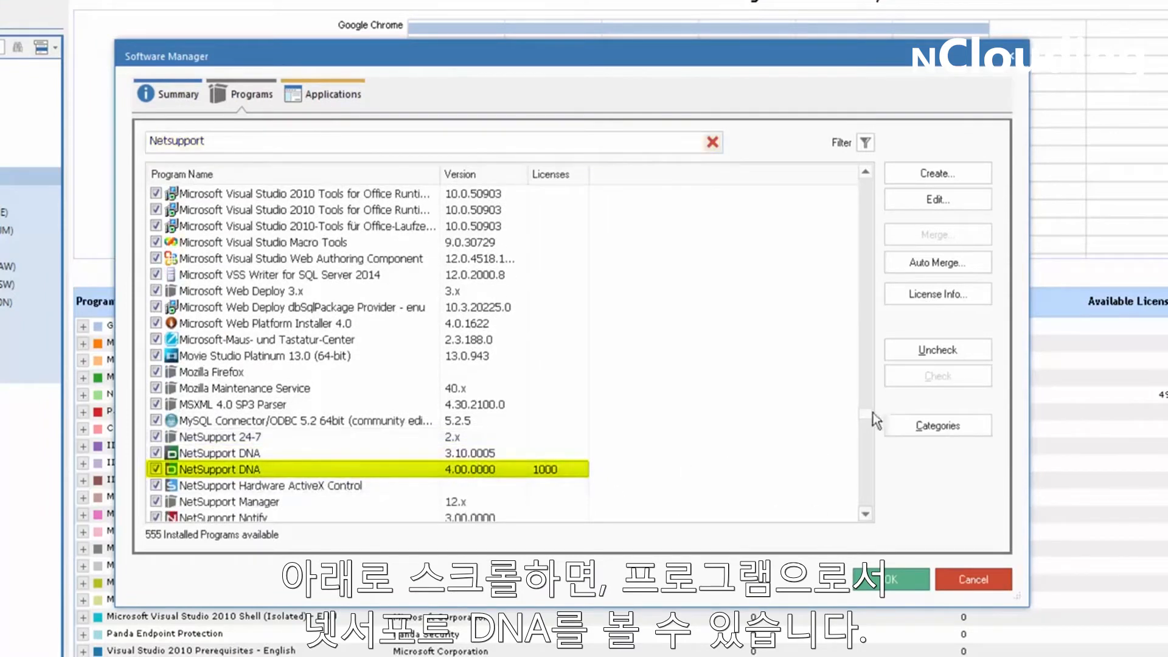
pyautogui.click(928, 293)
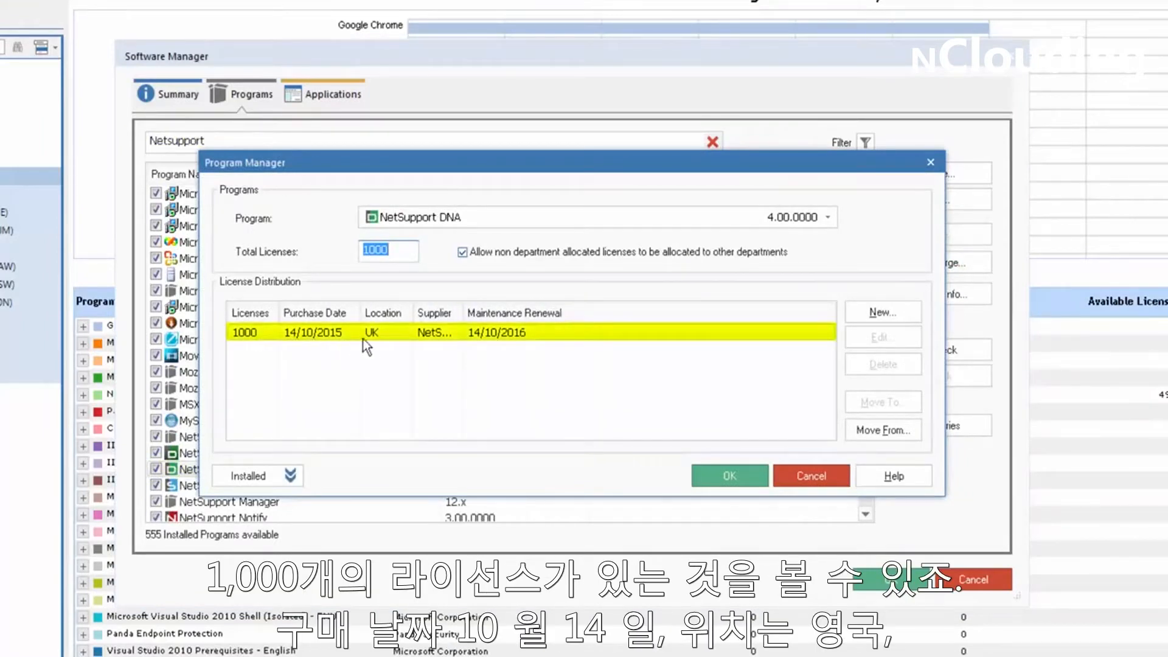
pyautogui.moveTo(463, 313); pyautogui.dragTo(497, 311)
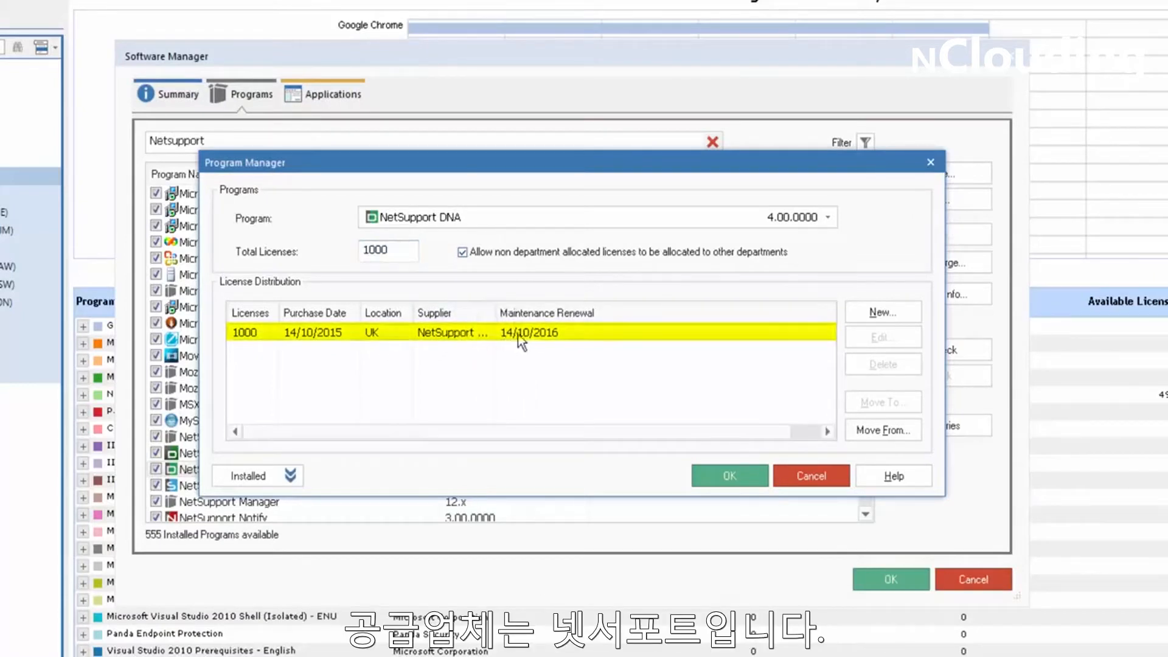
# Open the UK license record for editing and check the list of documents stored with it.
pyautogui.click(549, 334)
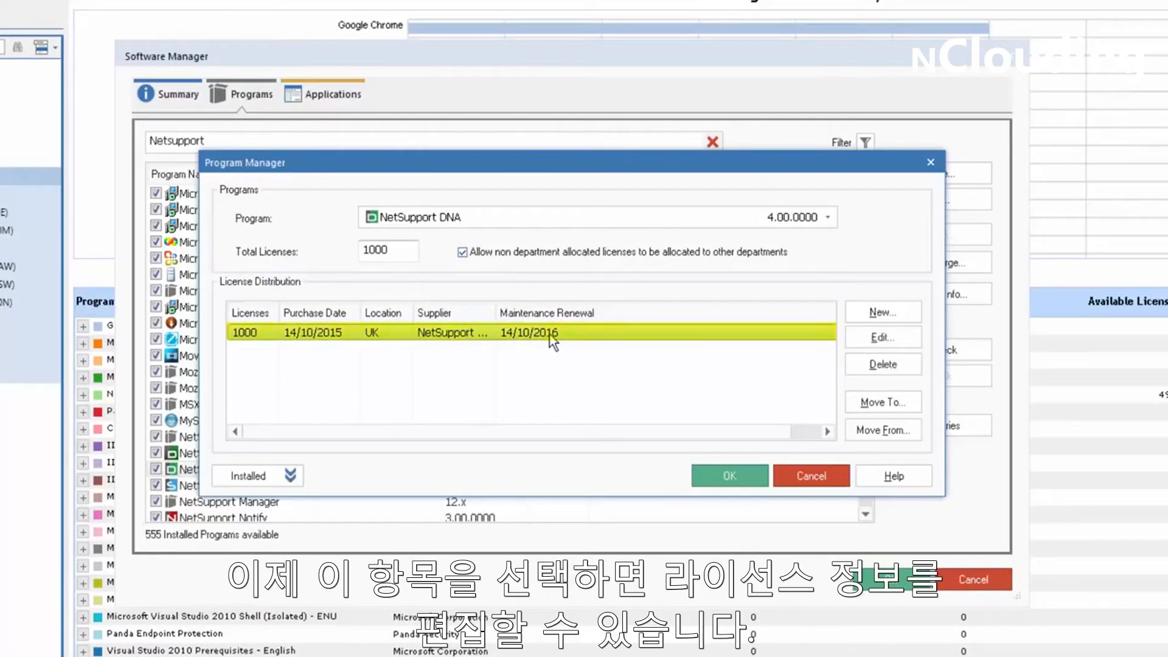
pyautogui.click(885, 342)
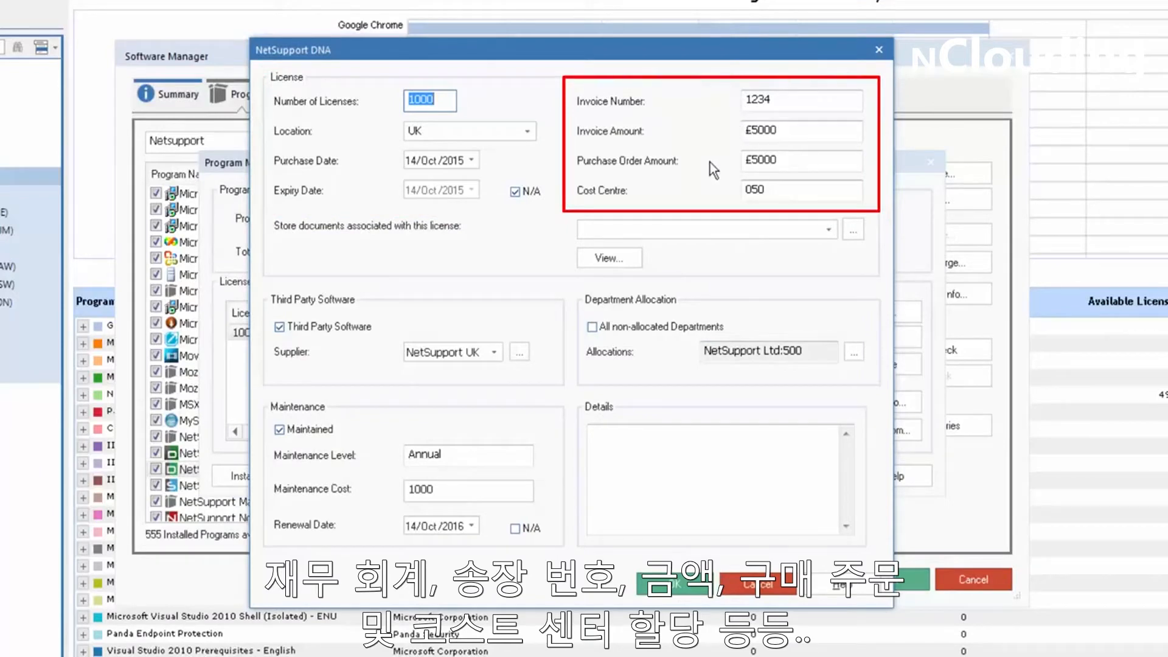
pyautogui.click(826, 231)
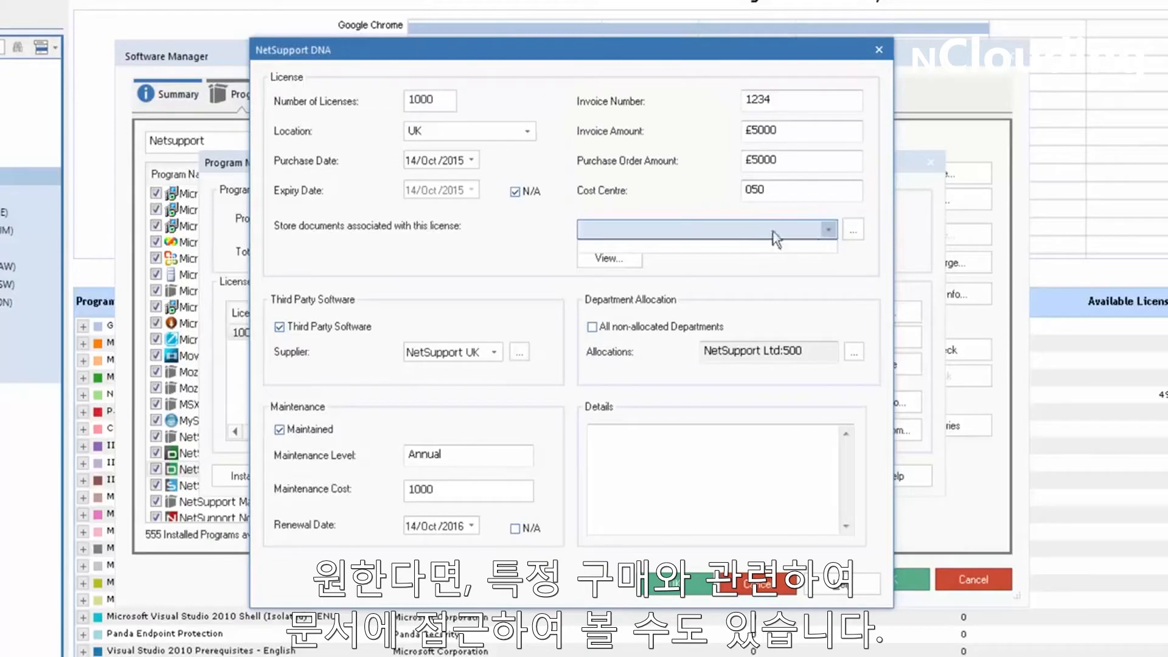
pyautogui.click(686, 188)
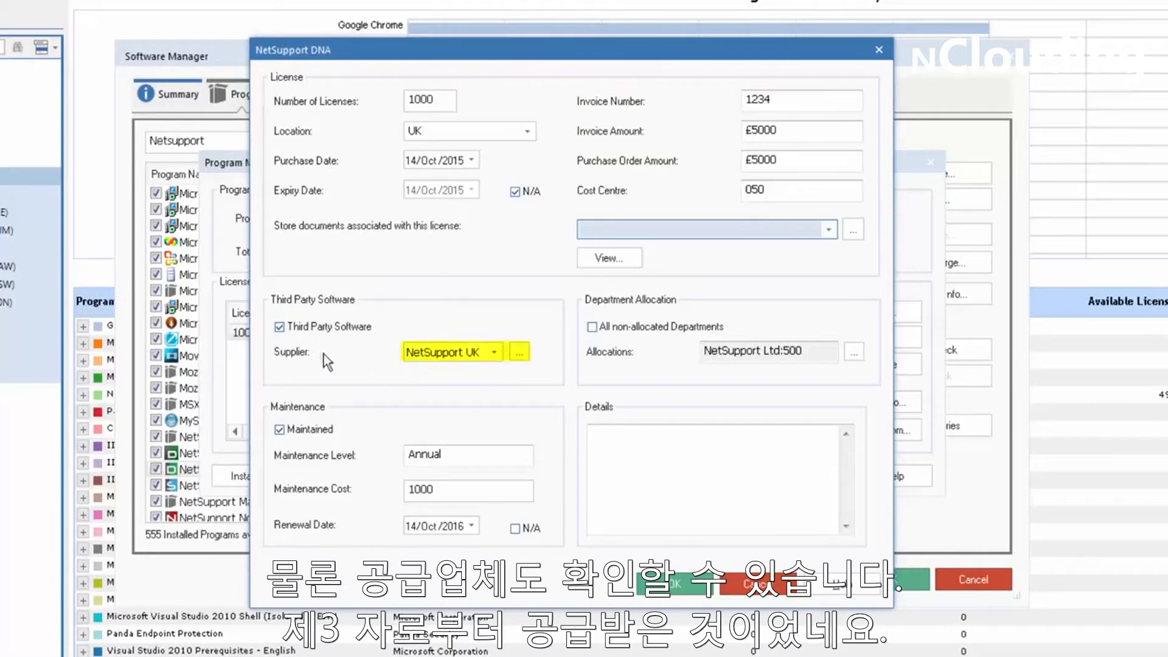
# Check the available suppliers and view the NetSupport UK company details without changing them.
pyautogui.click(494, 352)
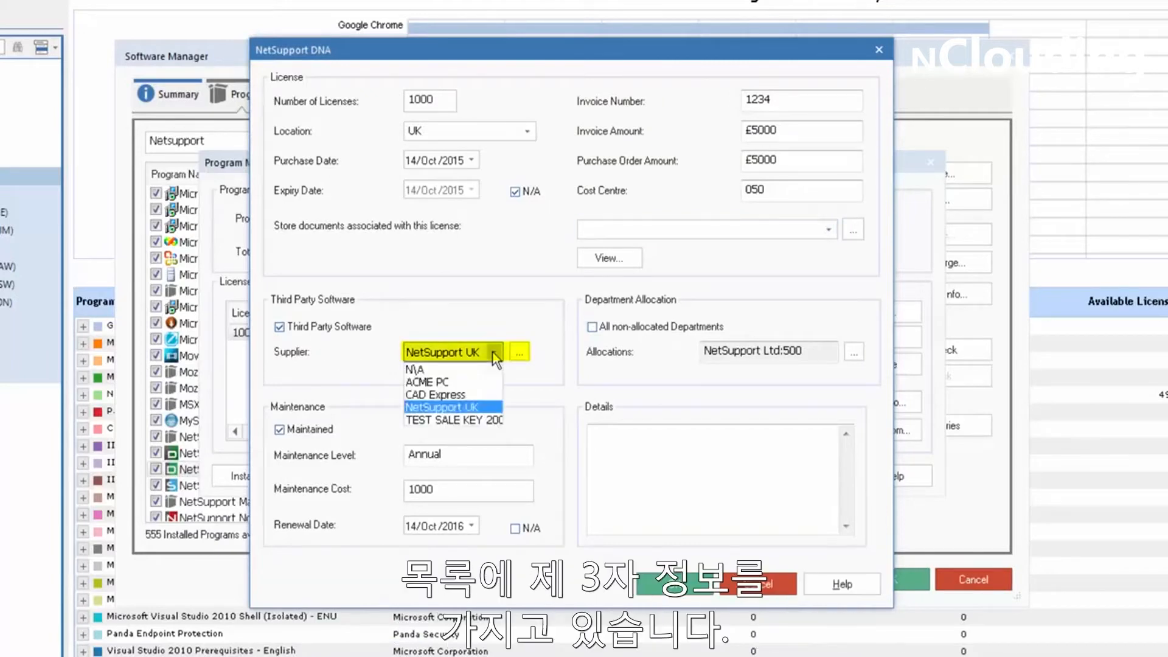
pyautogui.click(494, 352)
pyautogui.click(519, 351)
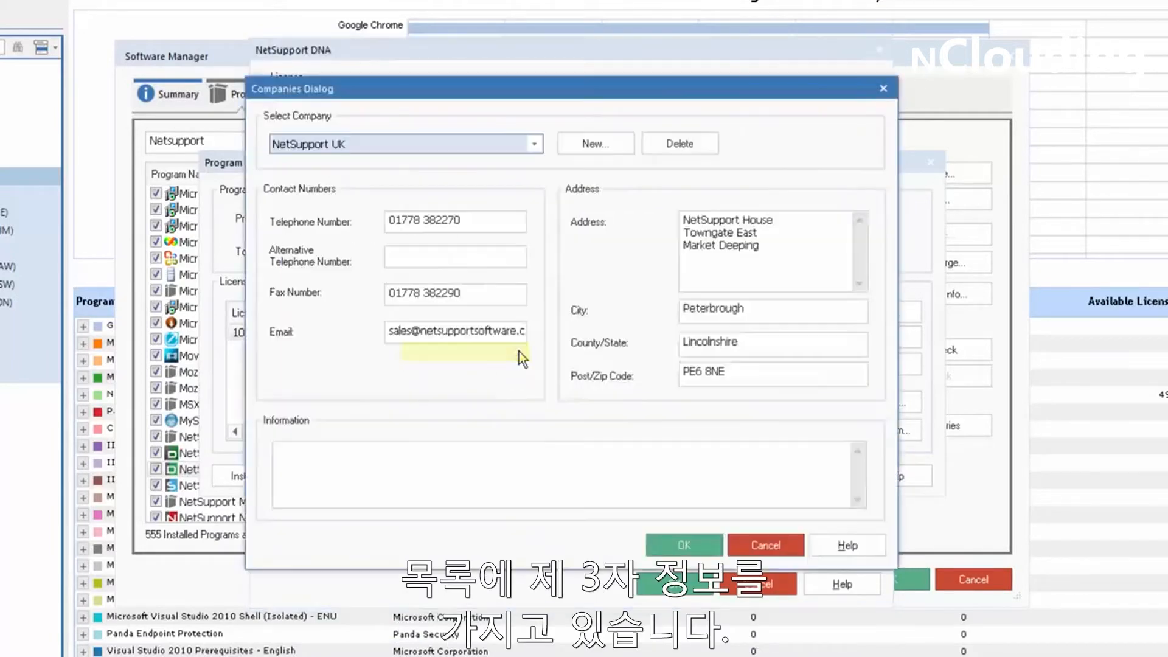
pyautogui.click(765, 545)
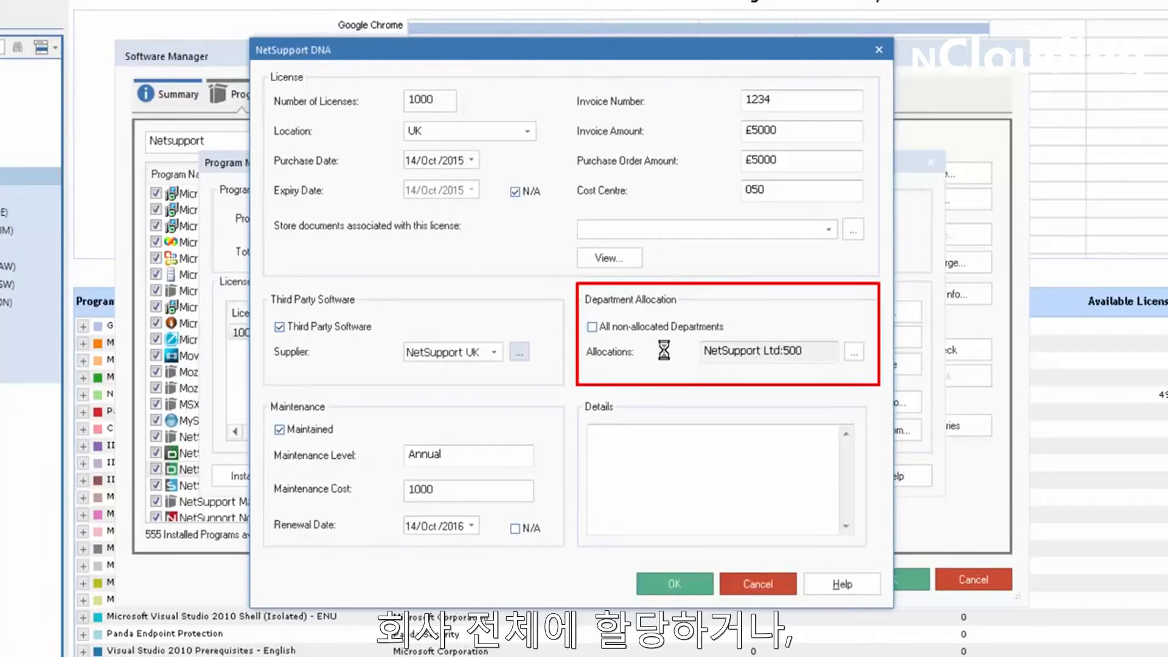
# Review the license's department allocation and close the license record and the program's license information.
pyautogui.click(855, 352)
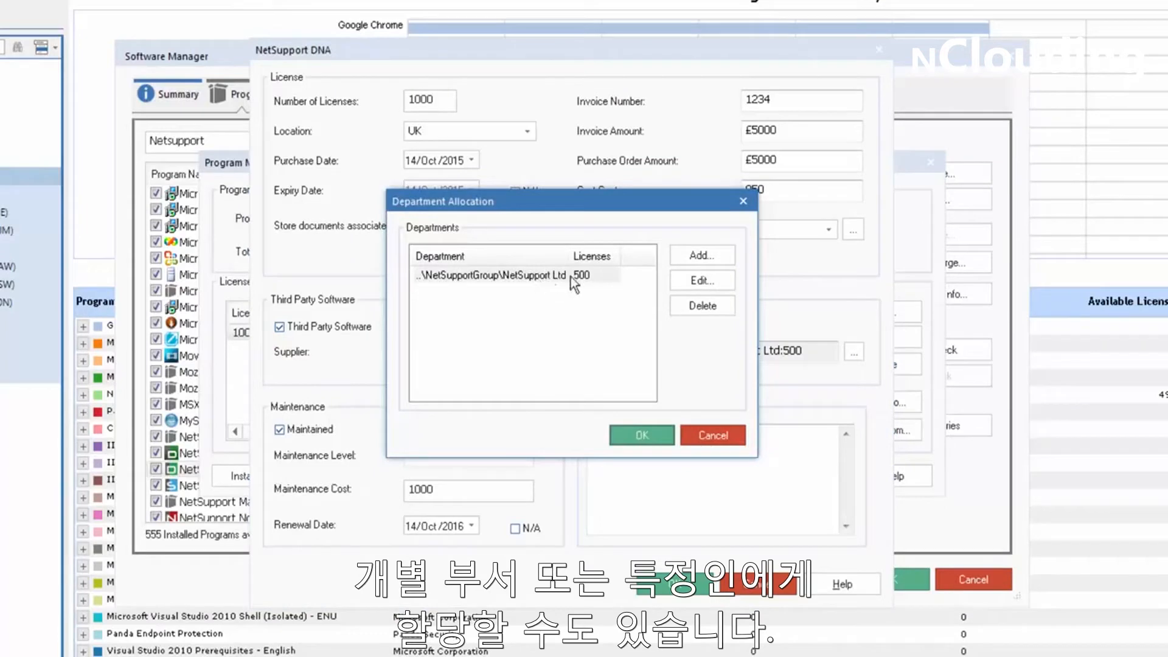
pyautogui.click(711, 435)
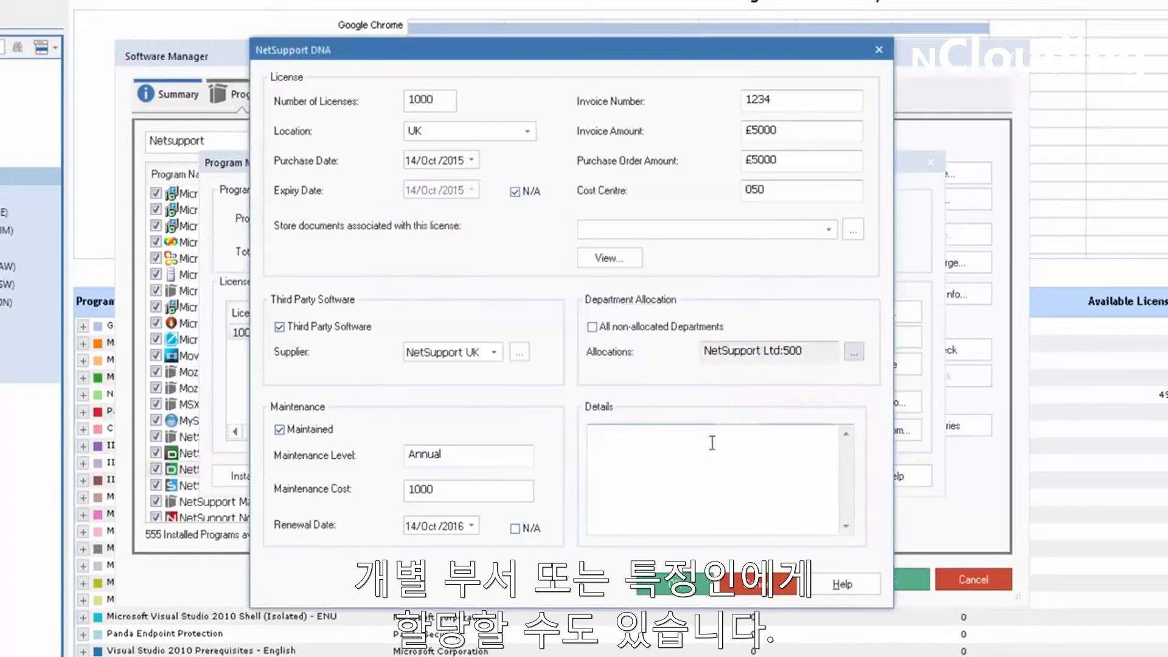
pyautogui.click(672, 583)
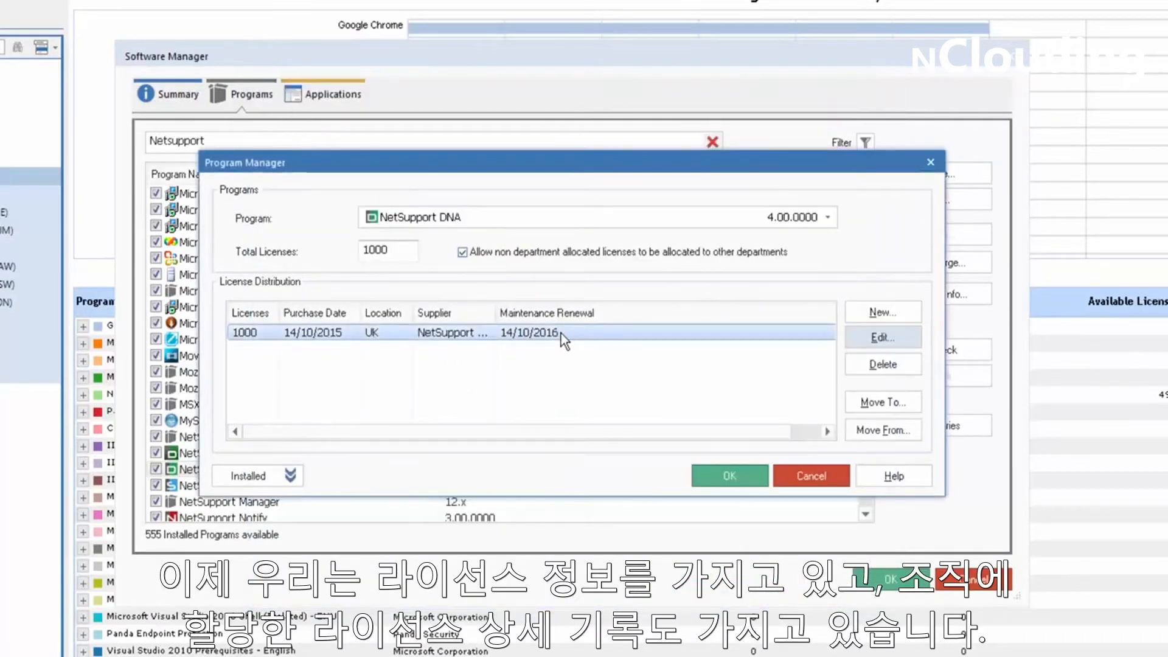
pyautogui.click(816, 479)
# Search the application groups for "netsupport" and browse down to the NetSupport DNA components.
pyautogui.click(330, 95)
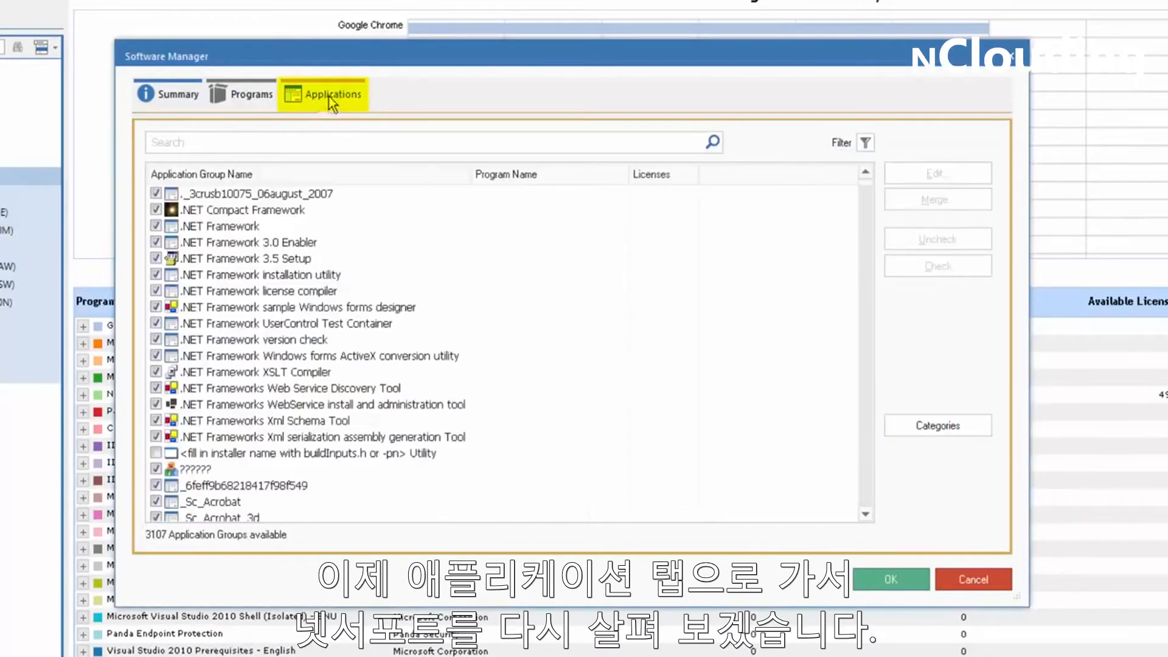
pyautogui.click(393, 144)
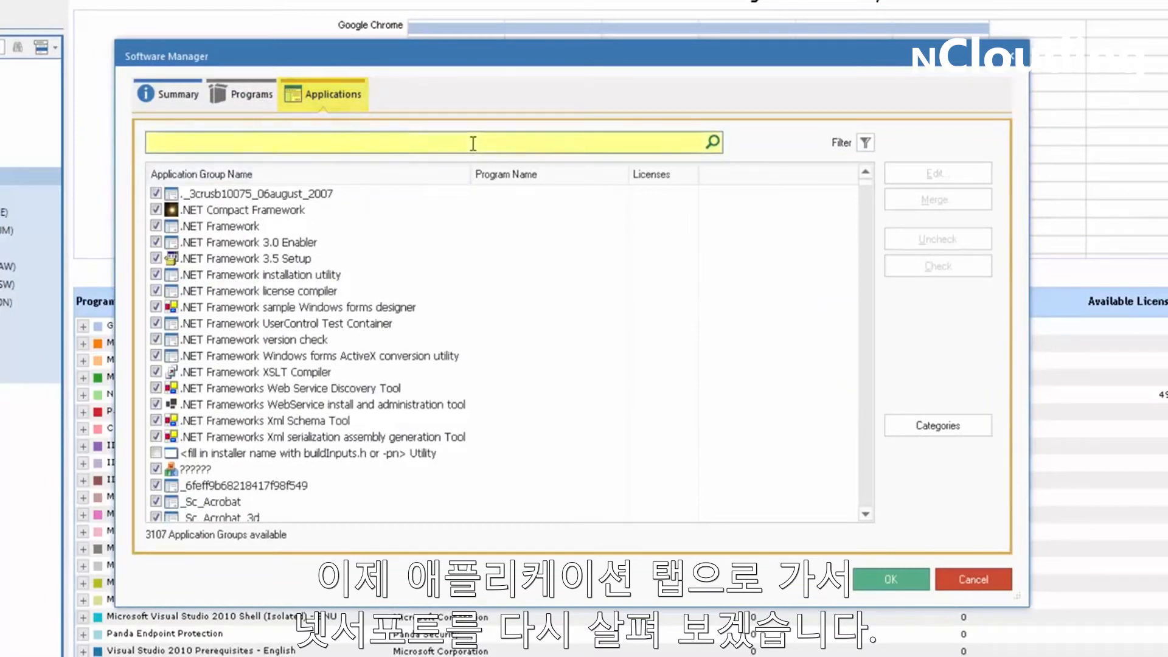
pyautogui.write('netsupport')
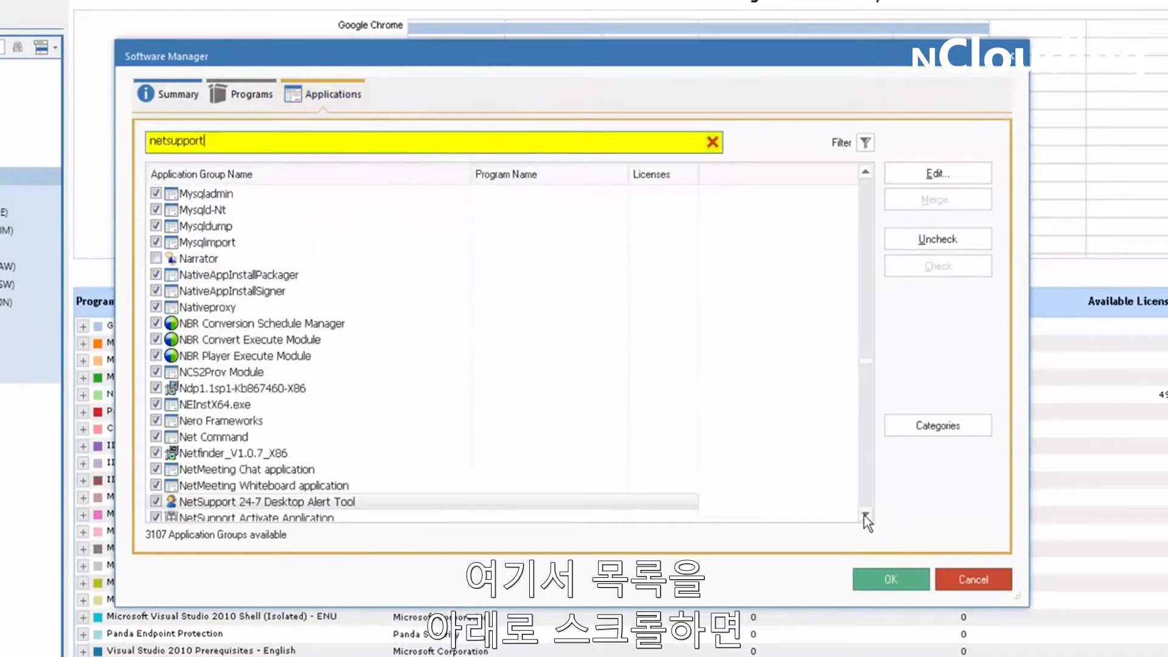
pyautogui.scroll(-3, 864, 516)
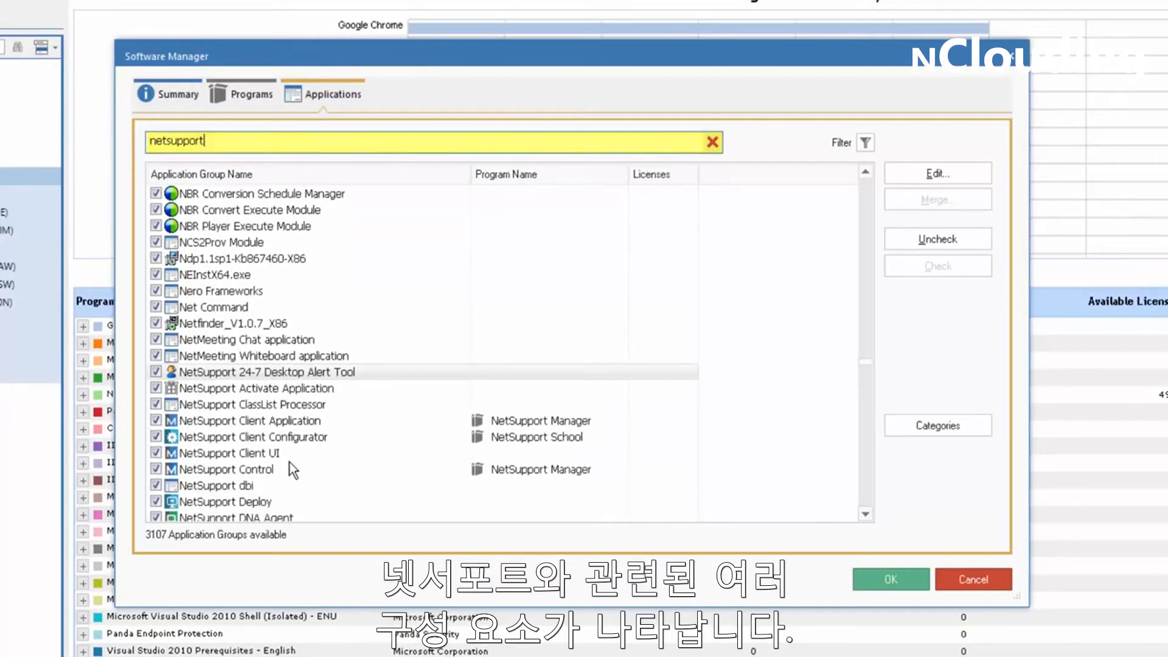
pyautogui.click(870, 516)
pyautogui.click(870, 516)
pyautogui.click(870, 516)
pyautogui.click(870, 516)
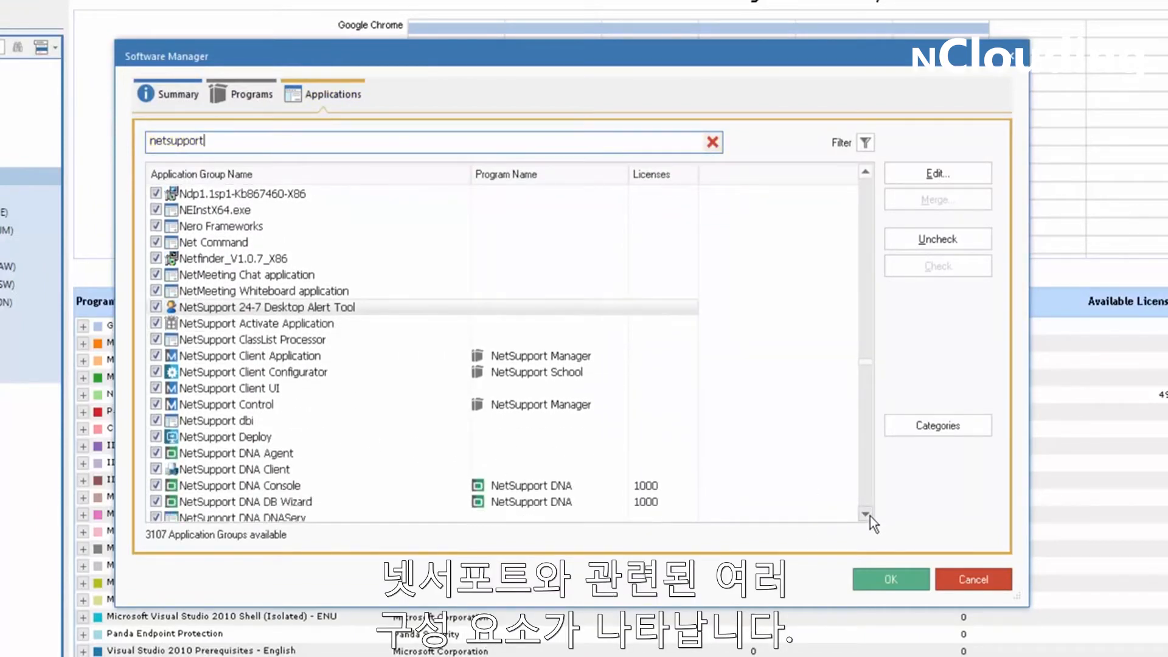
pyautogui.click(869, 516)
pyautogui.click(870, 516)
# Open the properties of the NetSupport DNA Console application group to examine its associated program and categories.
pyautogui.click(272, 458)
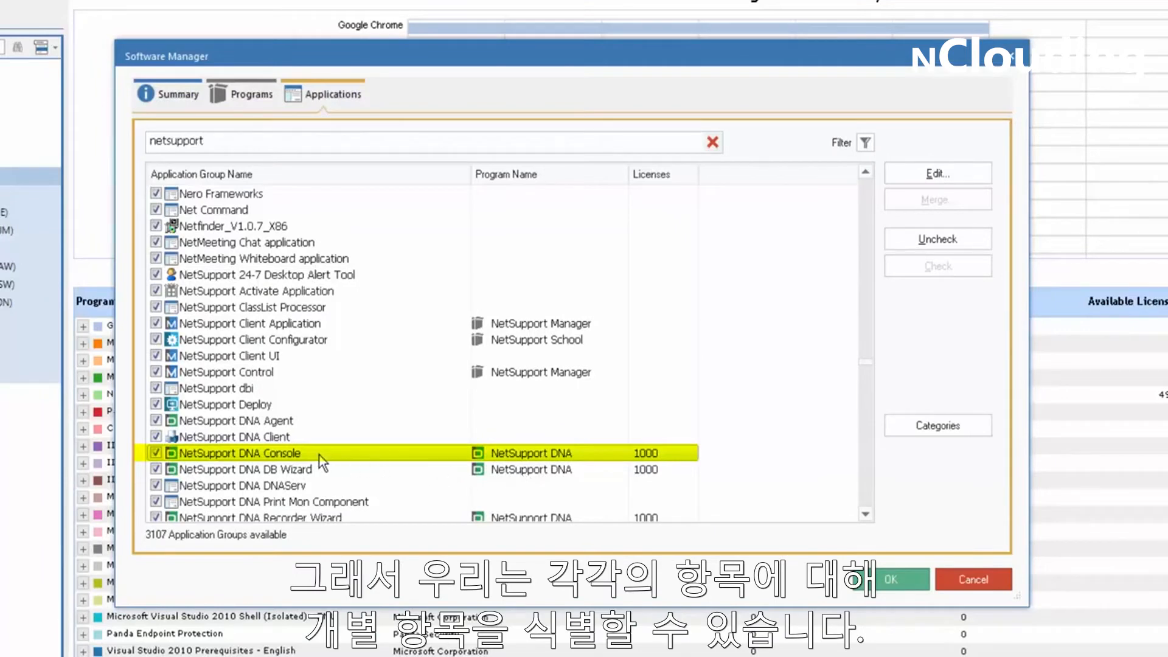
pyautogui.click(914, 176)
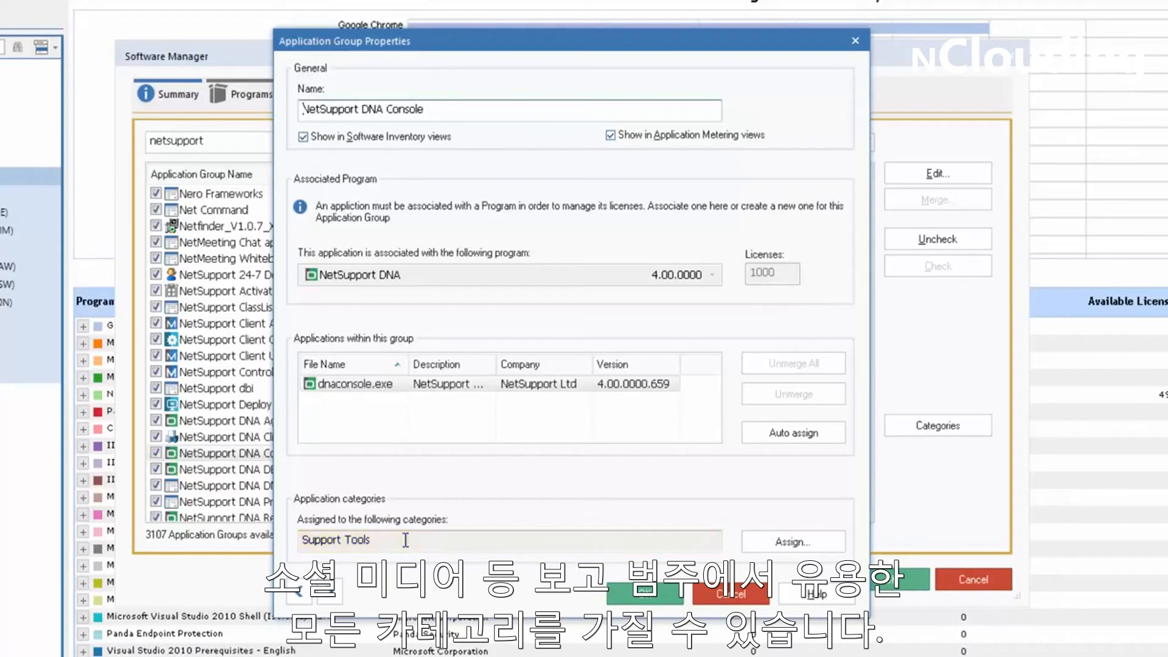
# Dismiss the application group properties and return to the programs list to check the licenses of NetSupport DNA 4.00.0000.
pyautogui.click(721, 594)
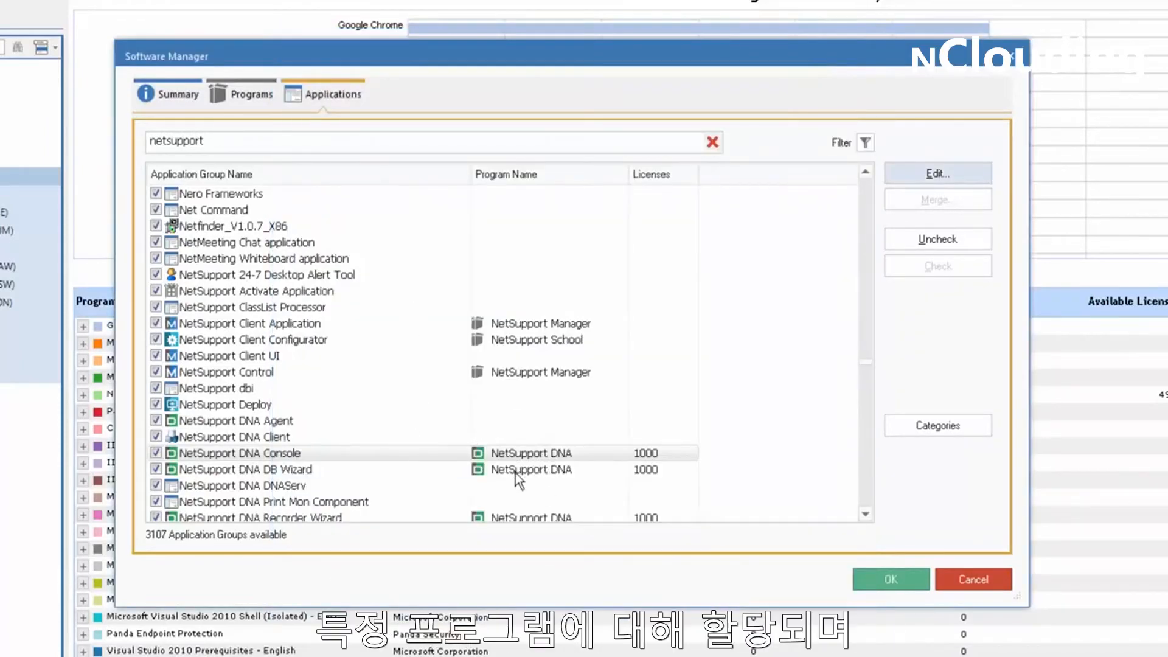
pyautogui.click(246, 96)
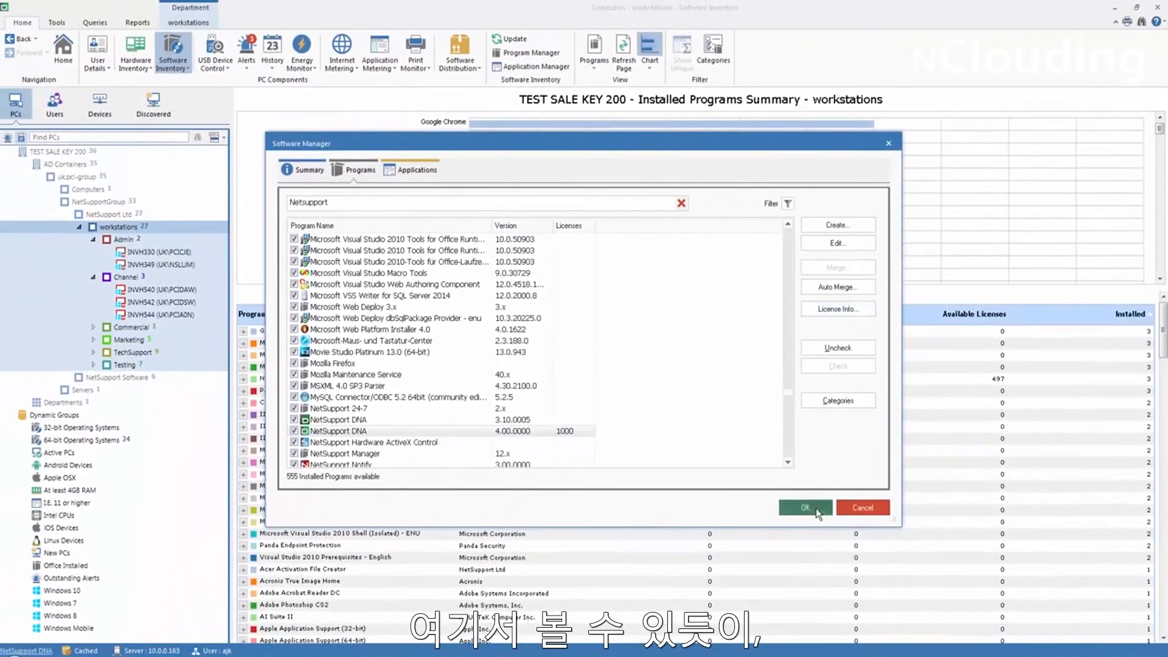
pyautogui.click(818, 514)
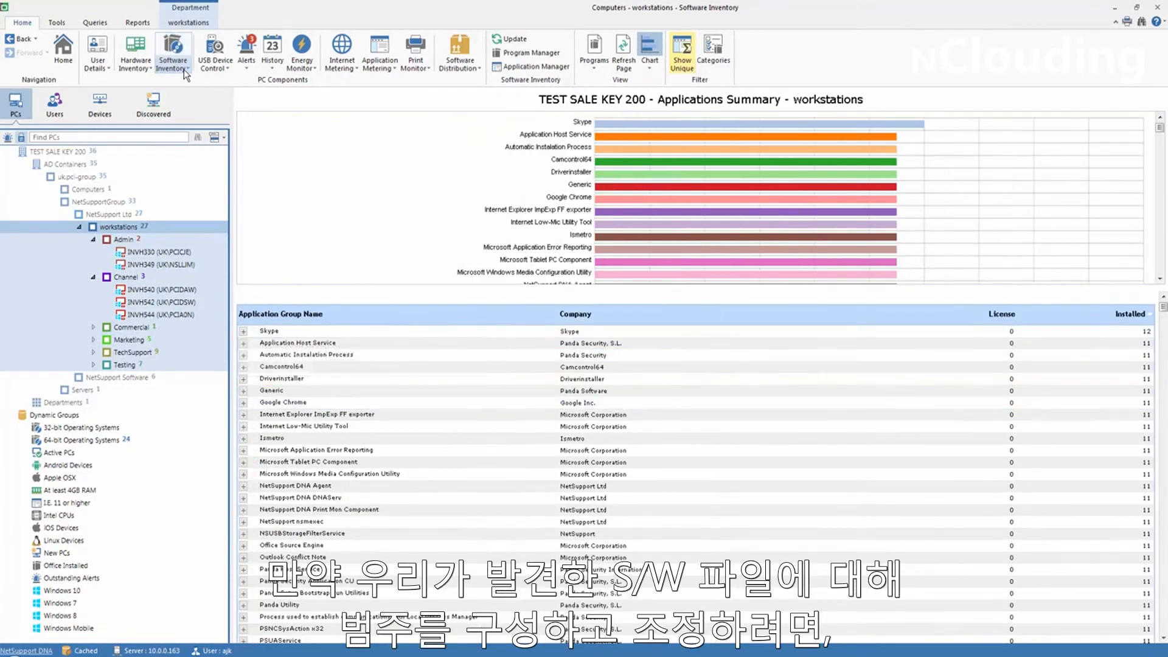
# Open the Software Inventory settings for workstations, review the file extensions selectable for the resource scan, and close the settings.
pyautogui.click(185, 72)
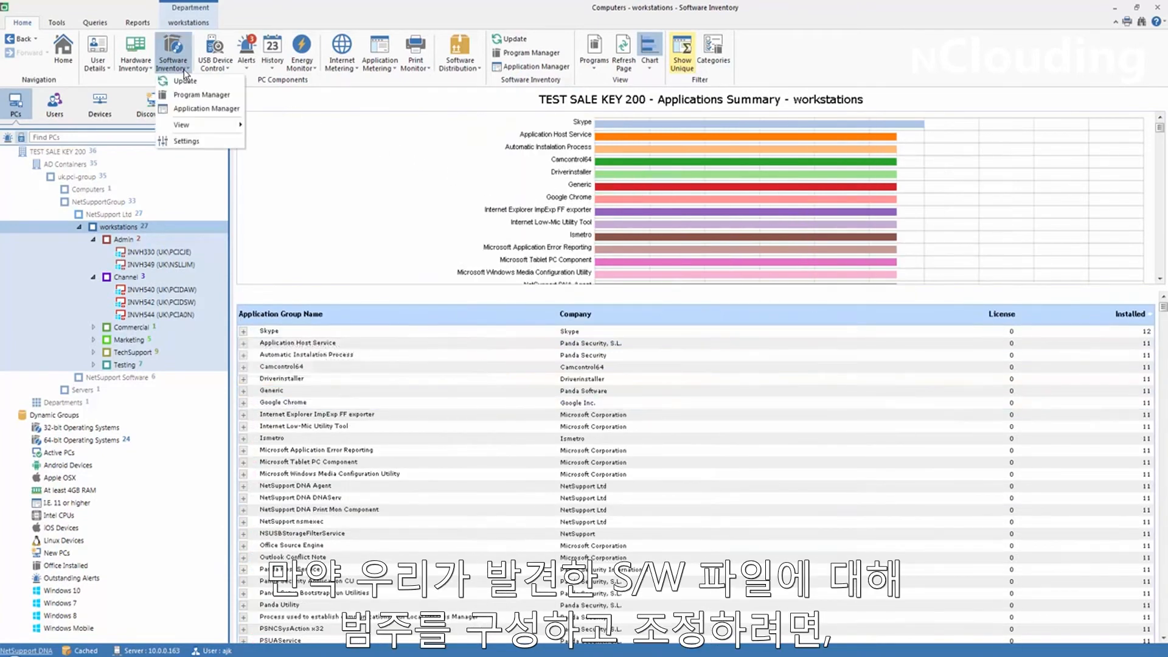
pyautogui.click(195, 143)
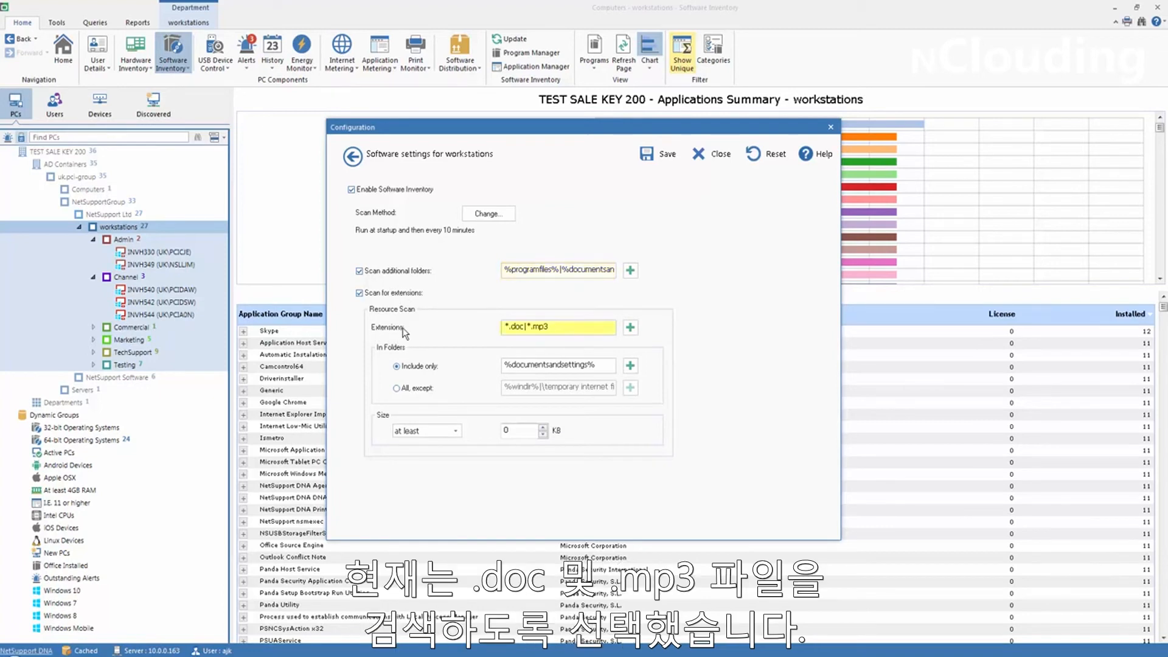
pyautogui.click(631, 328)
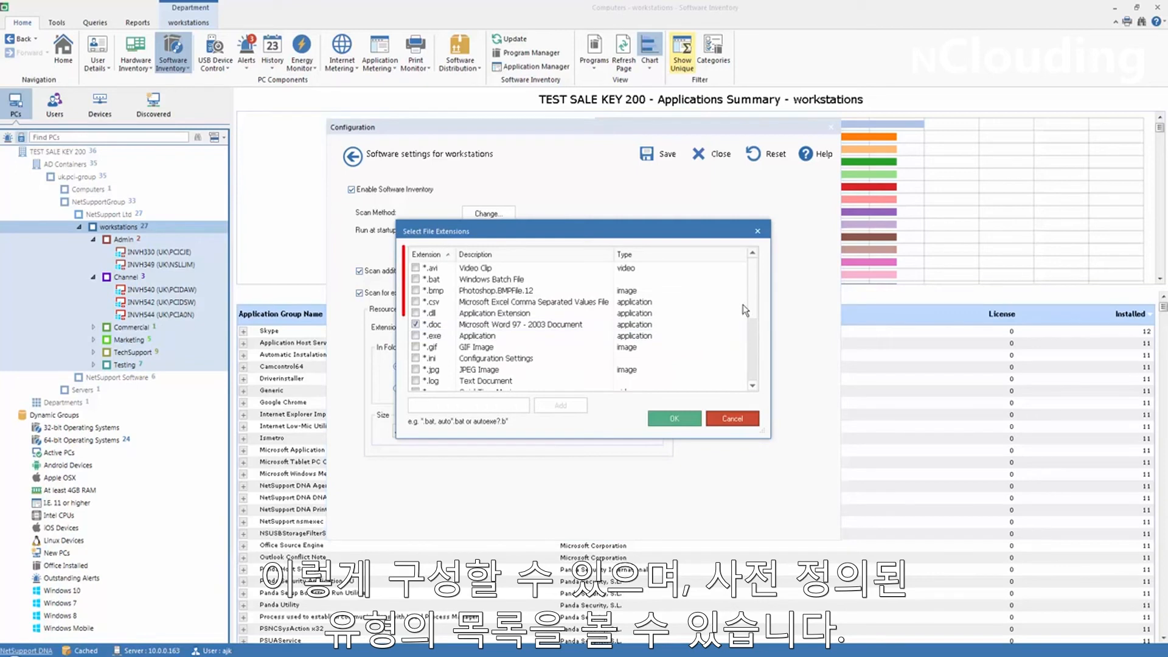
pyautogui.moveTo(751, 296)
pyautogui.mouseDown()
pyautogui.moveTo(750, 372)
pyautogui.moveTo(748, 273)
pyautogui.mouseUp()
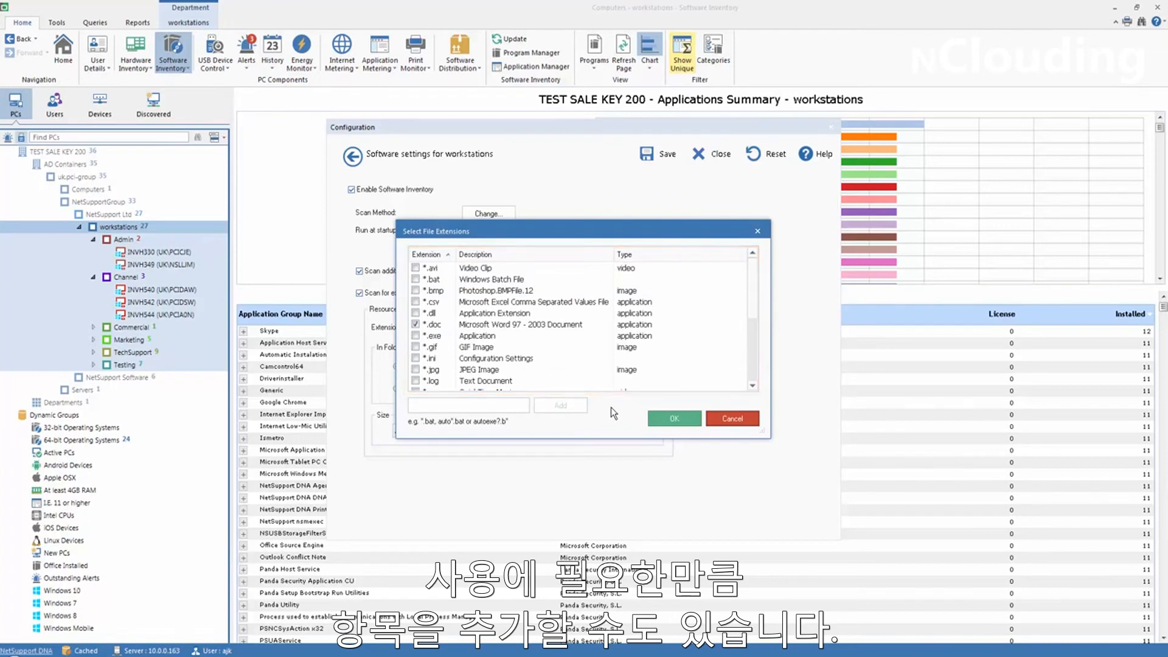
pyautogui.click(646, 418)
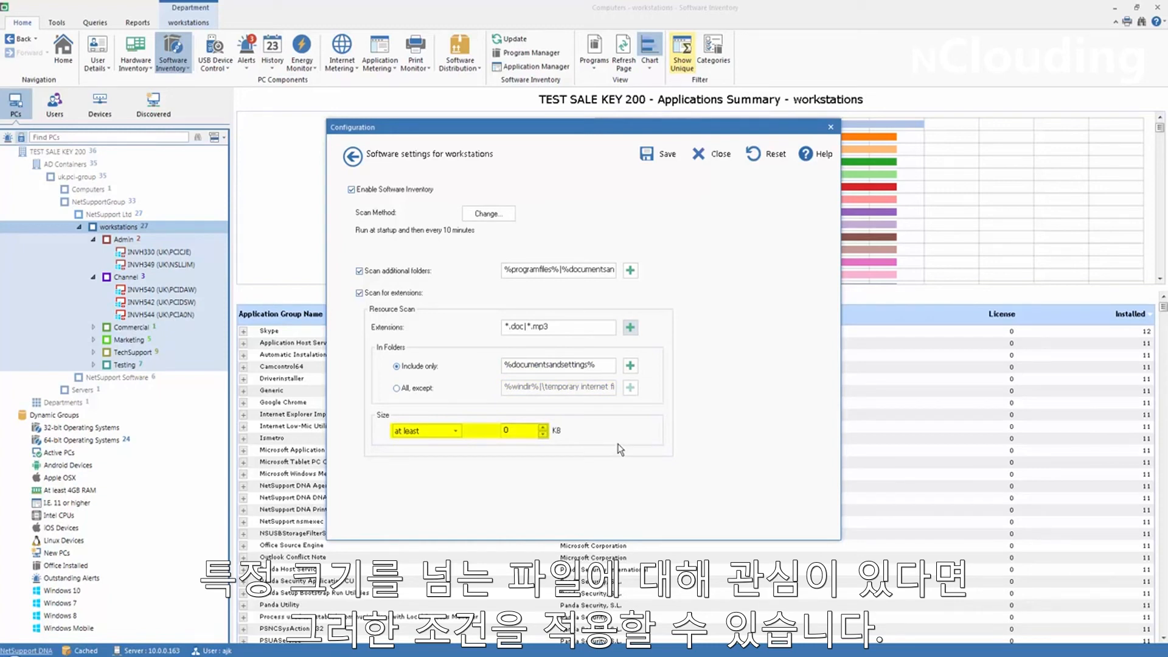
pyautogui.click(716, 157)
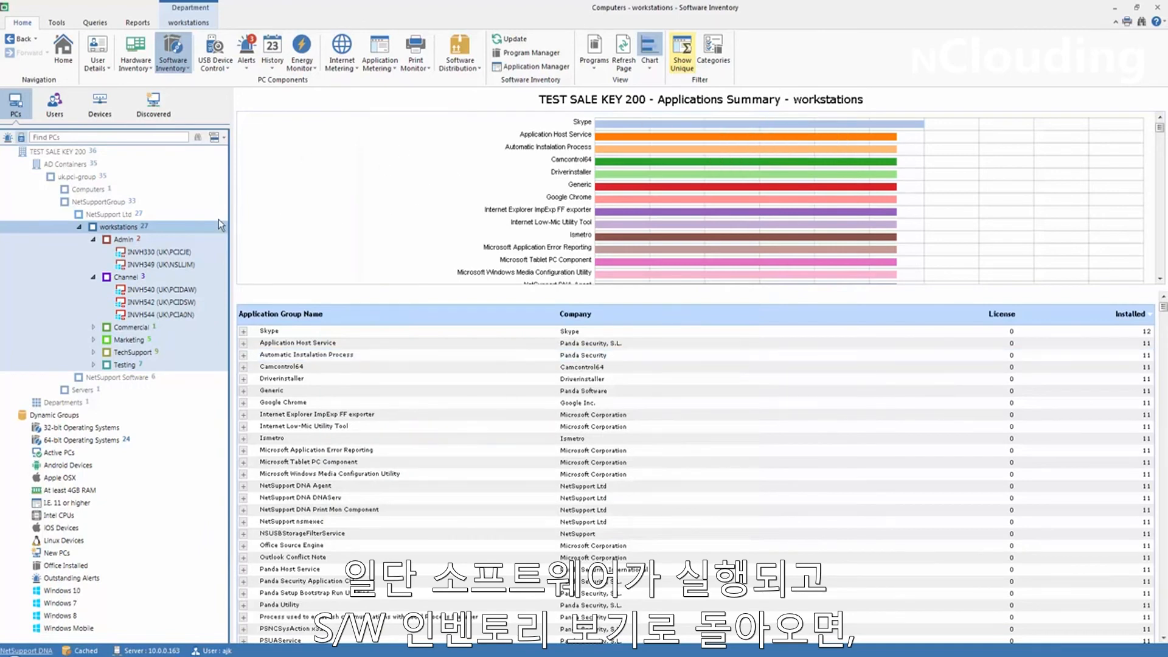
# Switch the software inventory view to the file resources summary and show it for the Channel department.
pyautogui.click(593, 58)
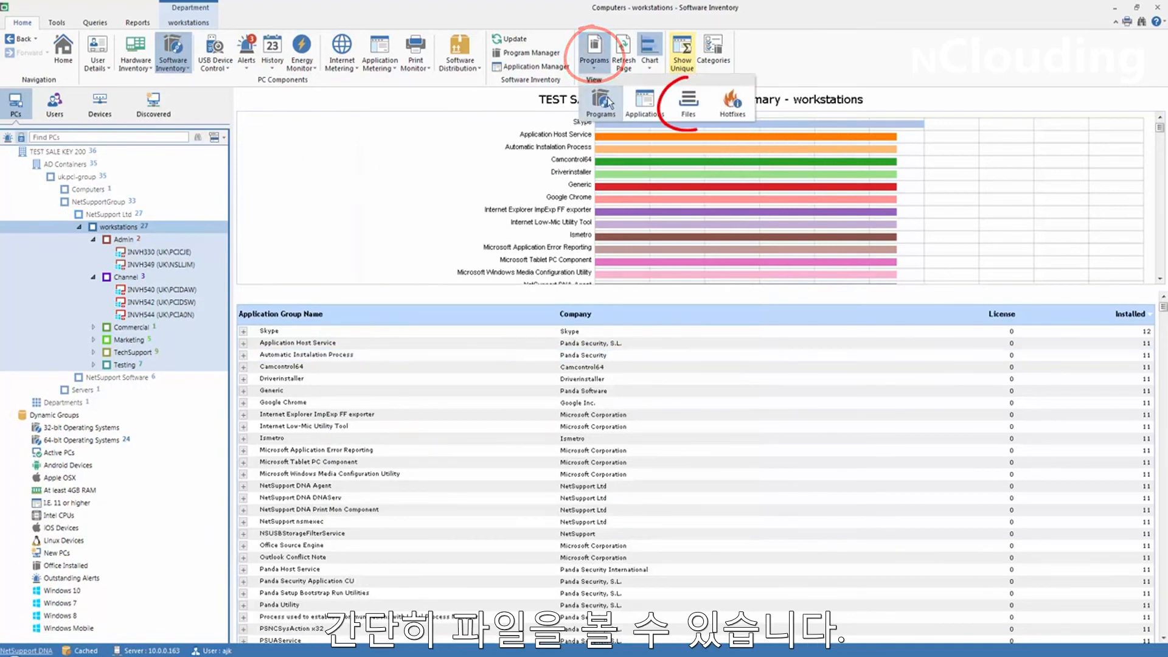
pyautogui.click(127, 277)
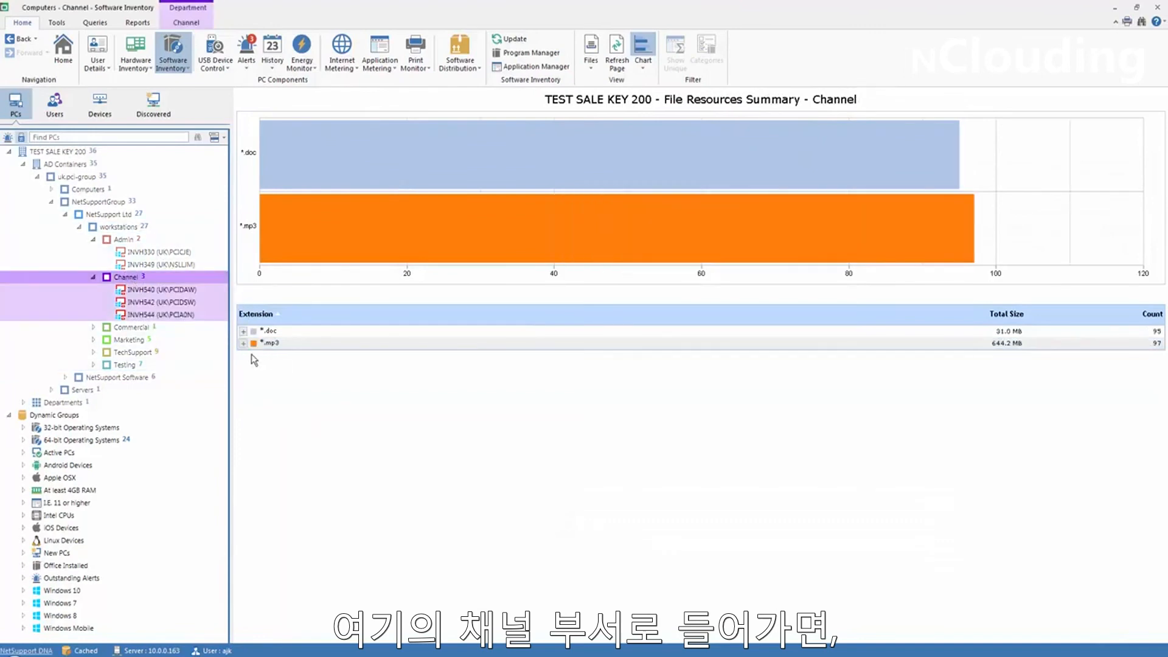
# Expand the *.mp3 entry to examine the individual files, their folders and PCs, and collapse the list again.
pyautogui.click(249, 345)
pyautogui.click(243, 344)
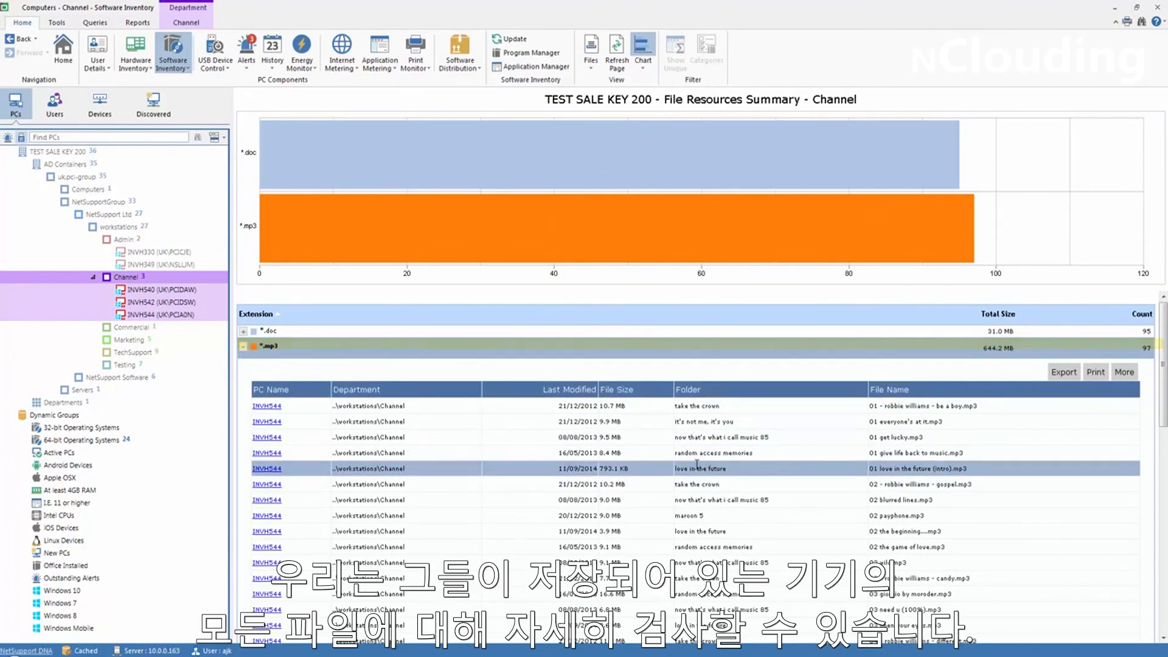
pyautogui.scroll(-6, 710, 447)
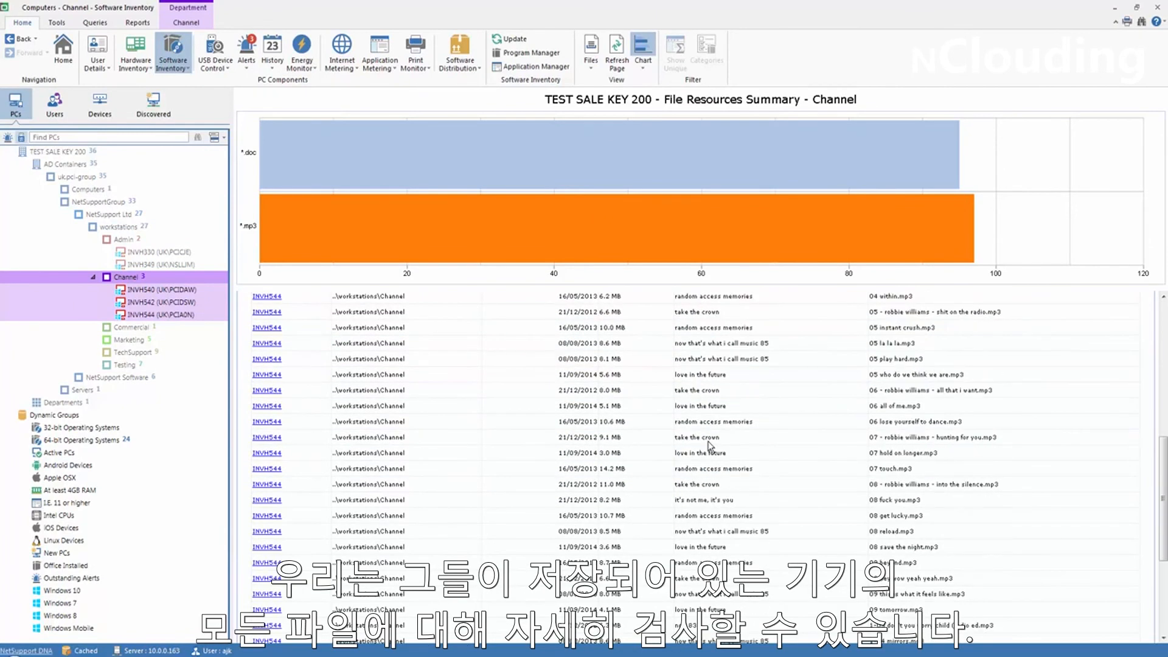
pyautogui.scroll(6, 711, 447)
pyautogui.click(243, 347)
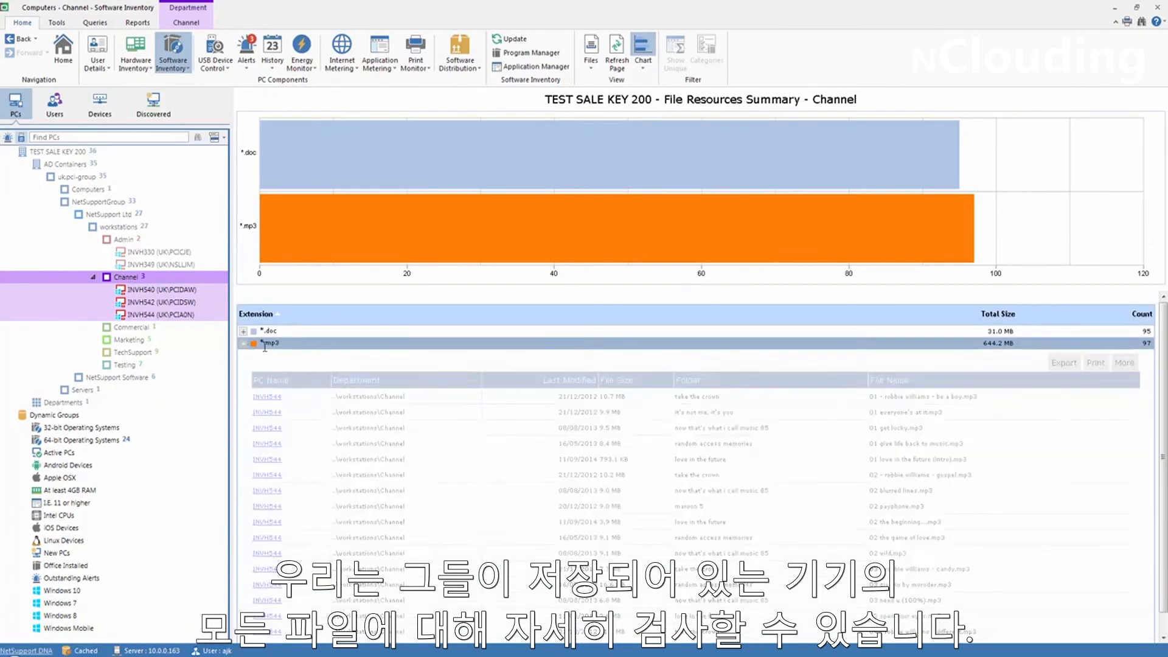